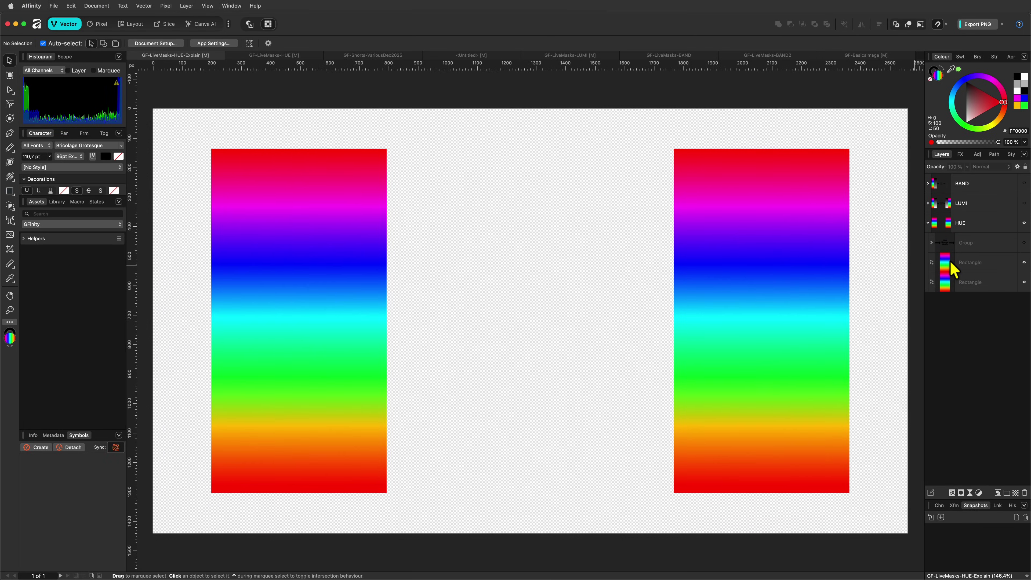
Select the right rainbow rectangle's layer and add a live Hue Range Mask to it
left_click(952, 268)
left_click(170, 7)
mouse_move(239, 83)
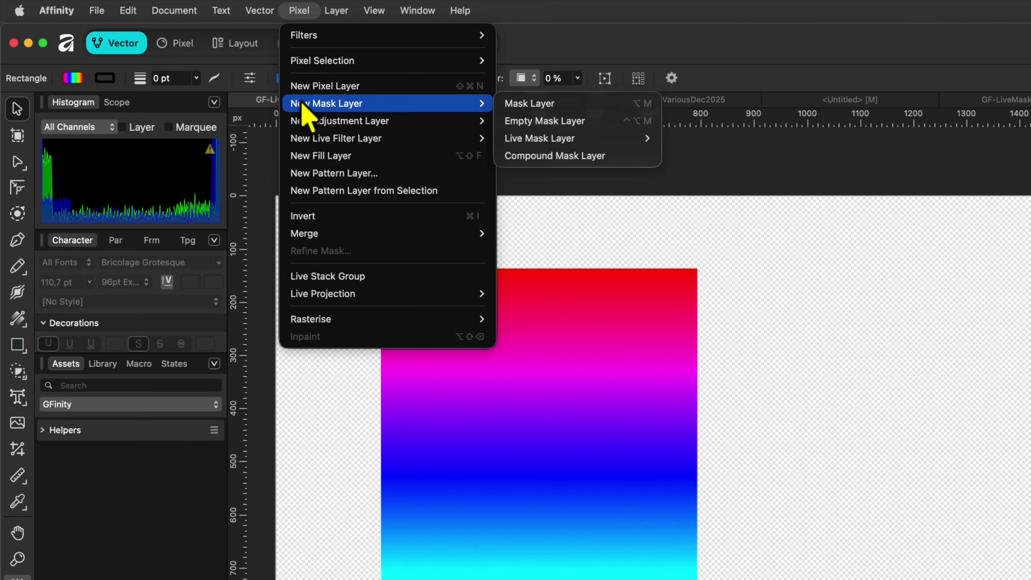
mouse_move(602, 140)
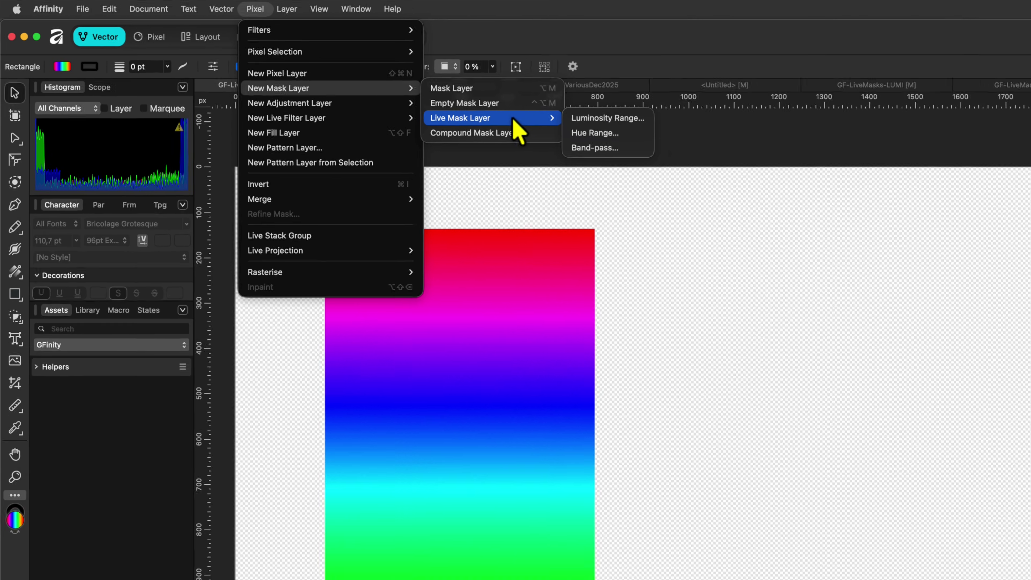
key("Escape")
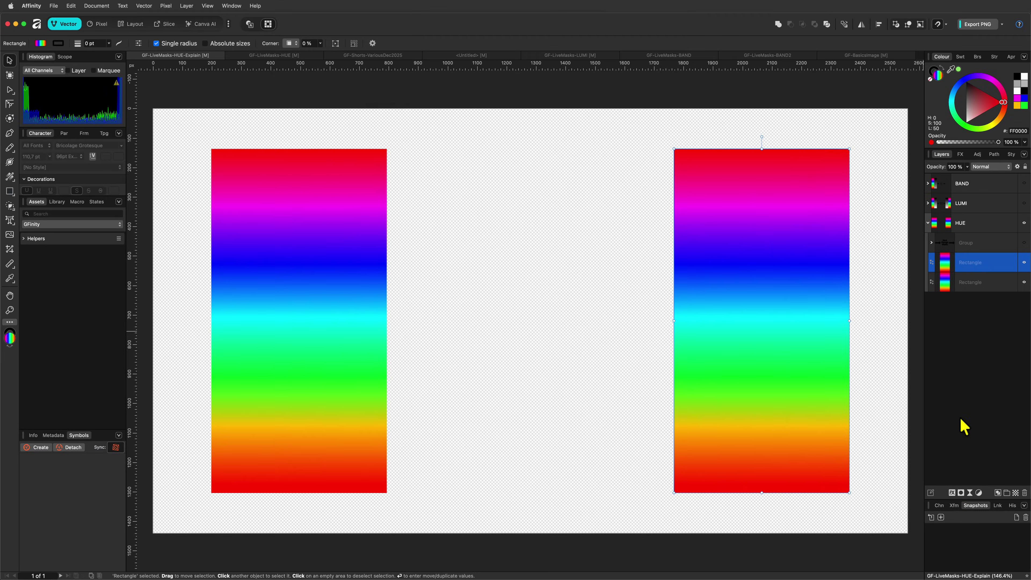
left_click(960, 492)
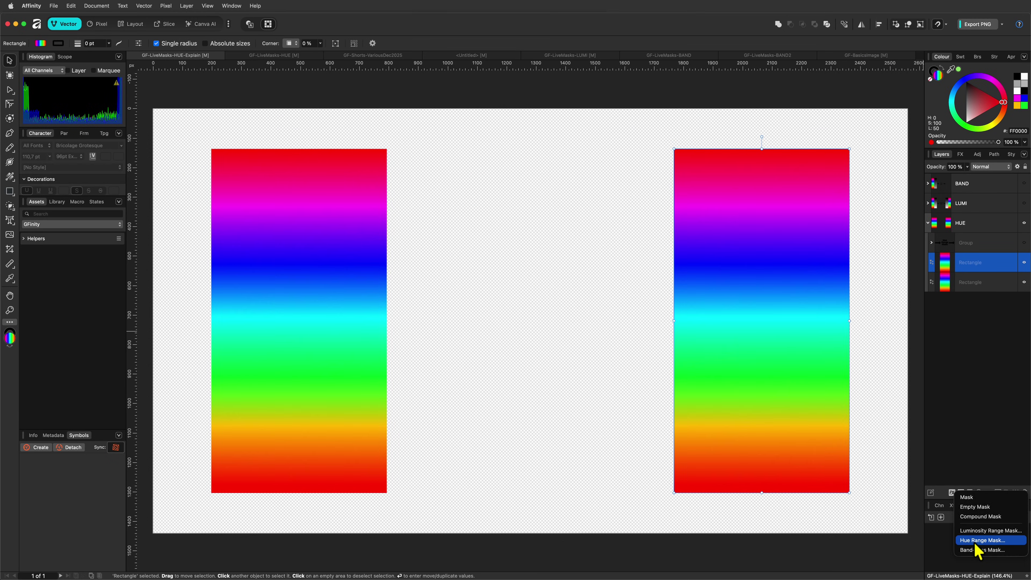
left_click(930, 512)
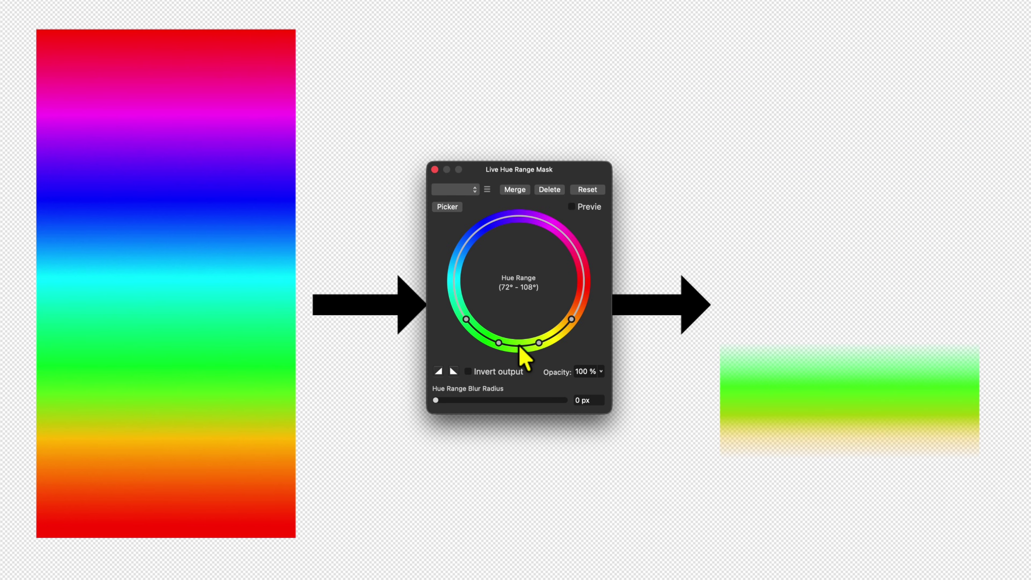
Drag the hue wheel handles to about 188°–221°, covering the cyan-blue band
left_click_drag(522, 350, 500, 254)
left_click_drag(463, 313, 510, 345)
left_click_drag(506, 226, 560, 234)
Try a falling falloff curve profile on the mask, then restore the curve's start point
left_click(438, 371)
left_click(453, 371)
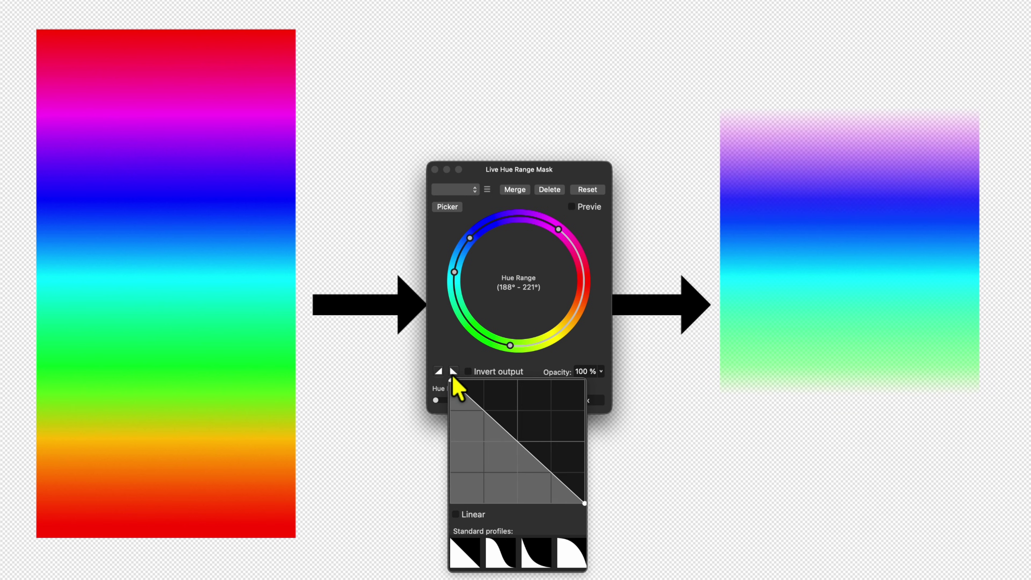
left_click_drag(447, 395, 453, 357)
left_click(451, 357)
left_click_drag(435, 400, 399, 402)
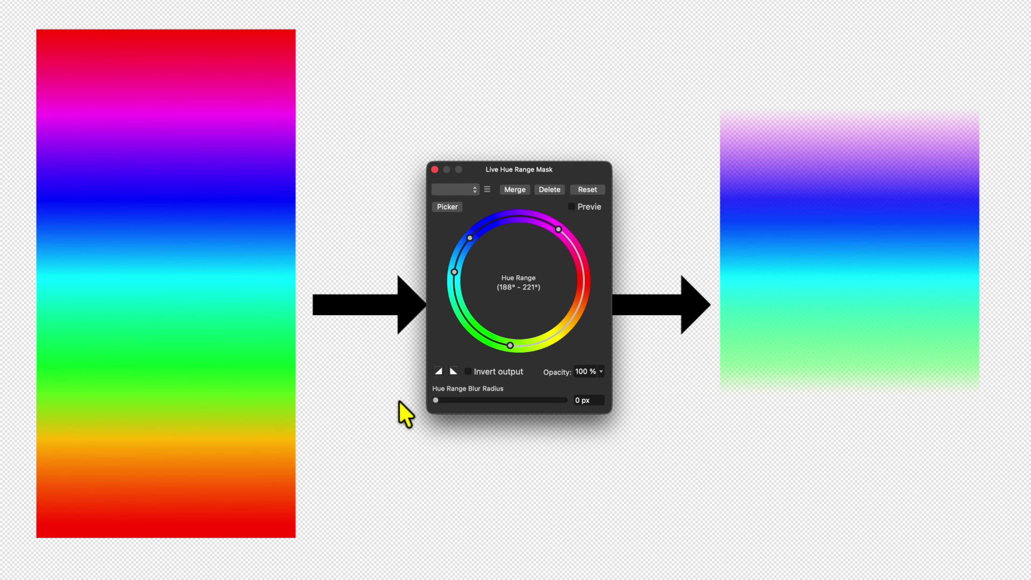
Preview the mask in black and white, return to colour, and invert the output
left_click(591, 209)
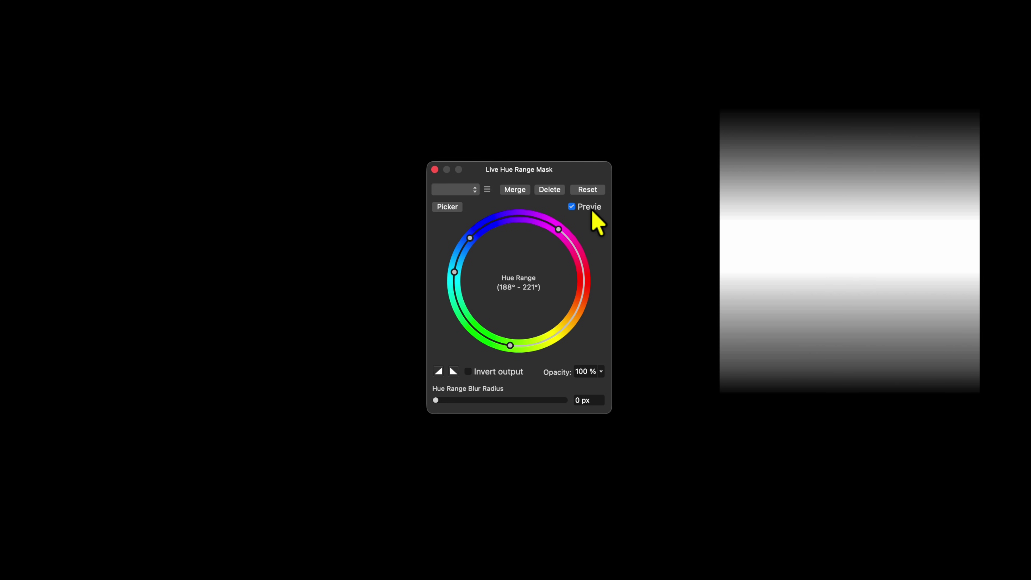
left_click(591, 210)
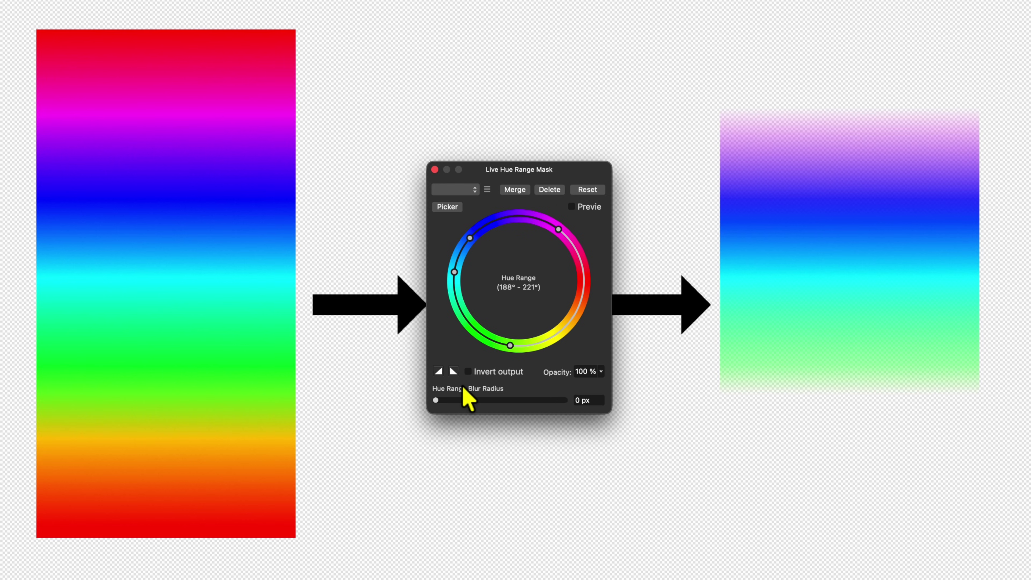
left_click(468, 372)
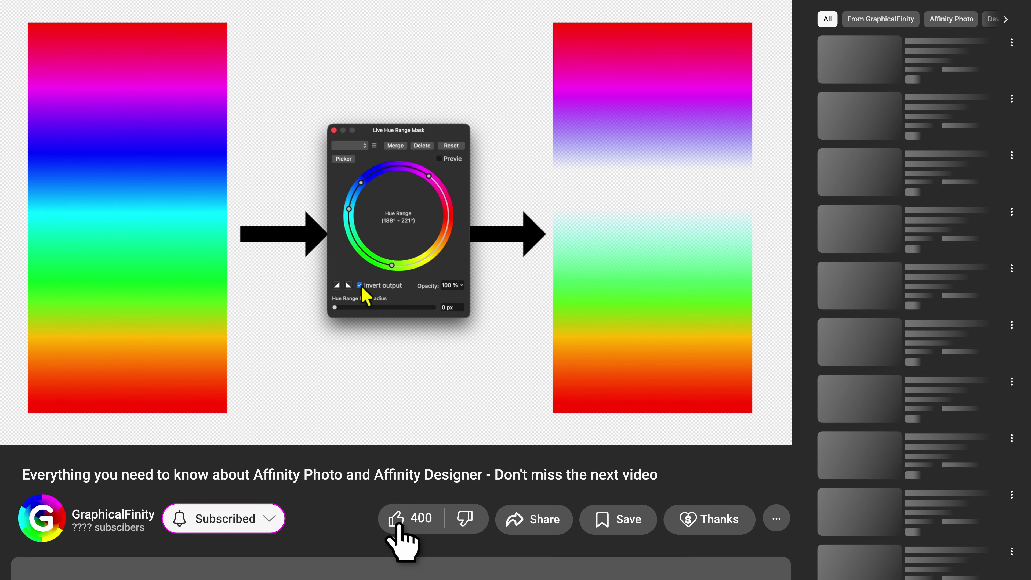
Untick Invert output on the hue range mask so the cyan-blue band shows again
left_click(359, 286)
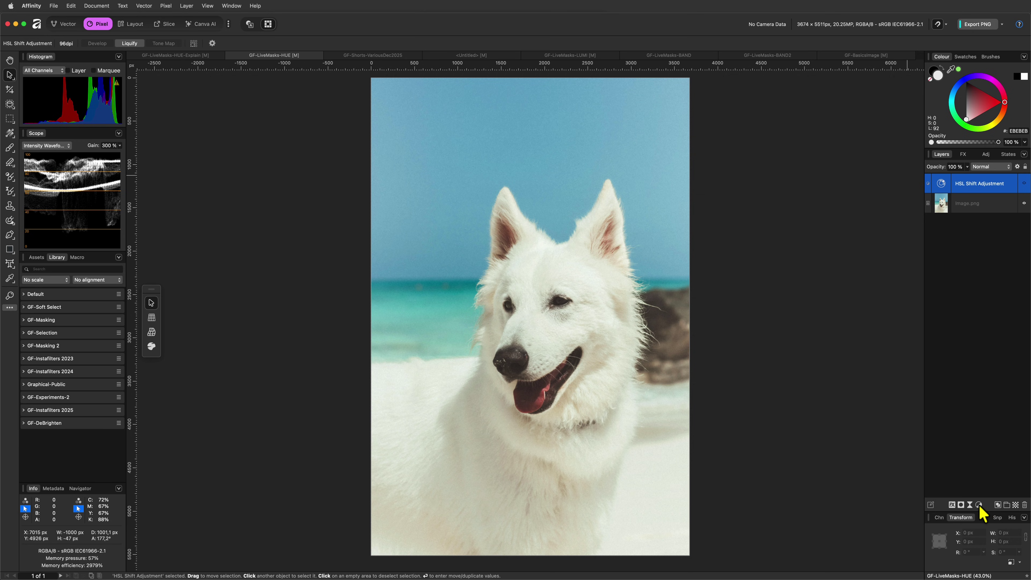
Add a Levels adjustment to the dog photo with Black Level raised to about 29%
left_click(978, 505)
left_click(981, 510)
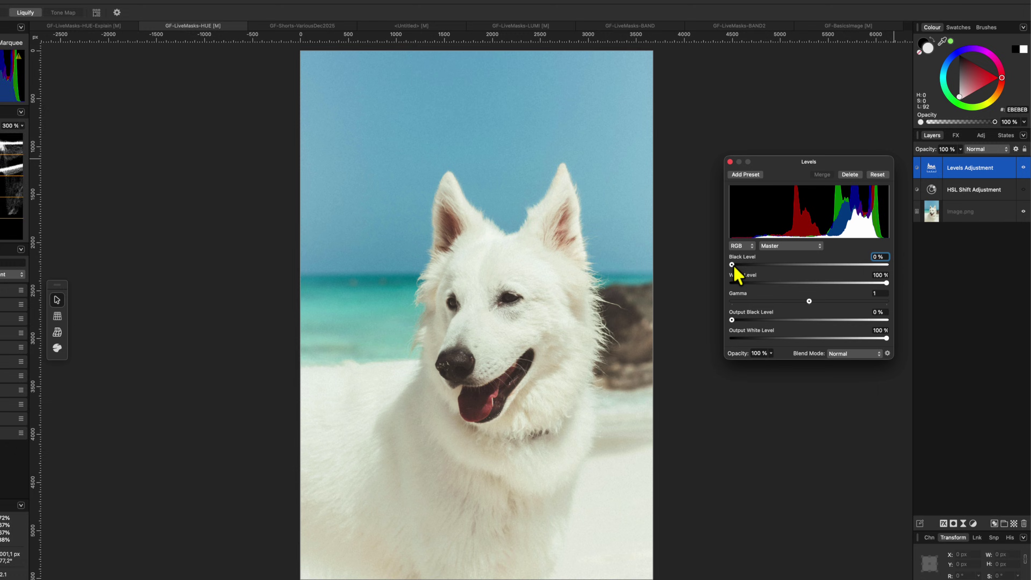
left_click_drag(761, 270, 763, 271)
mouse_move(619, 234)
left_mouse_down()
mouse_move(685, 235)
mouse_move(674, 233)
left_mouse_up()
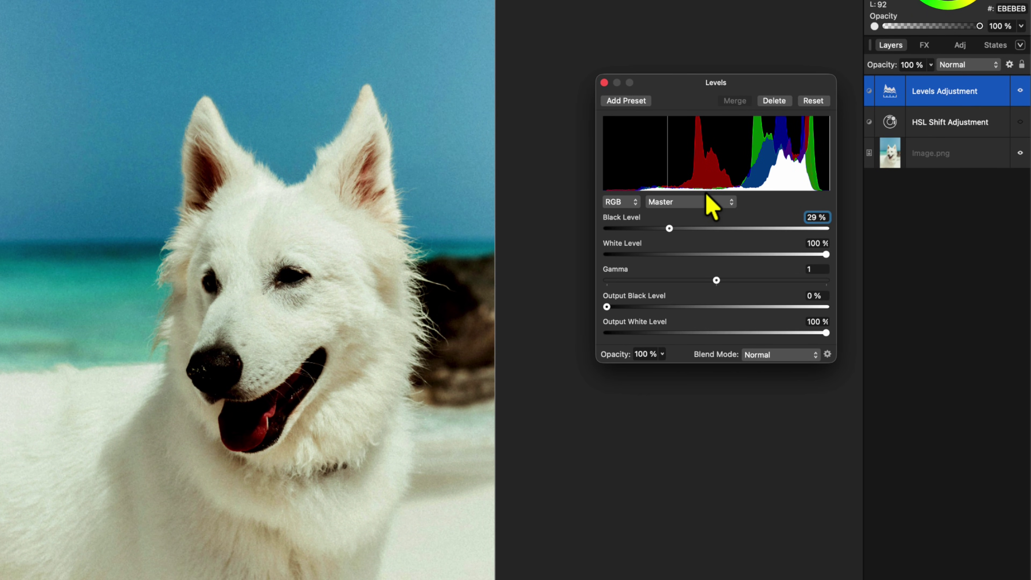
left_click(603, 83)
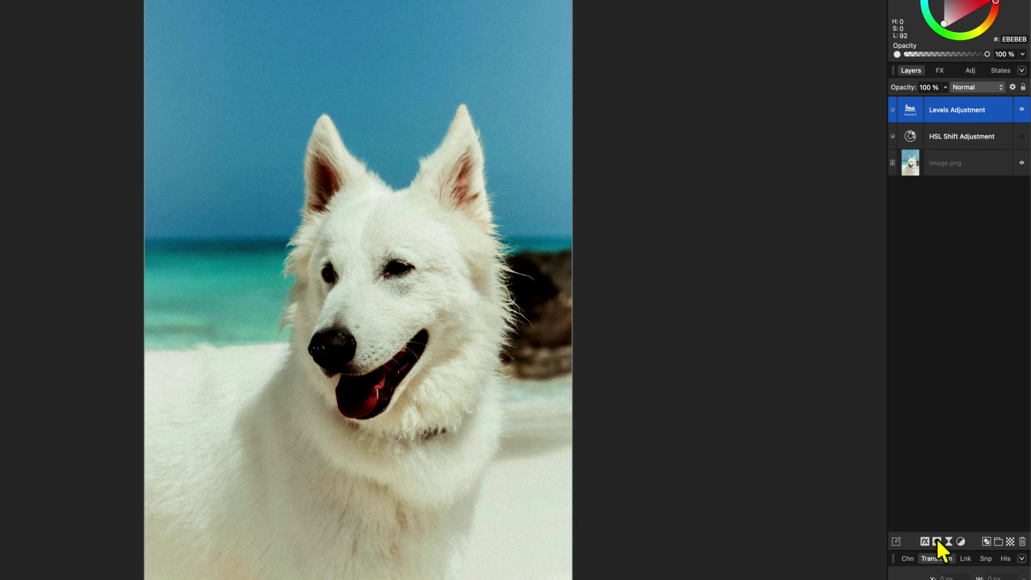
left_click(948, 504)
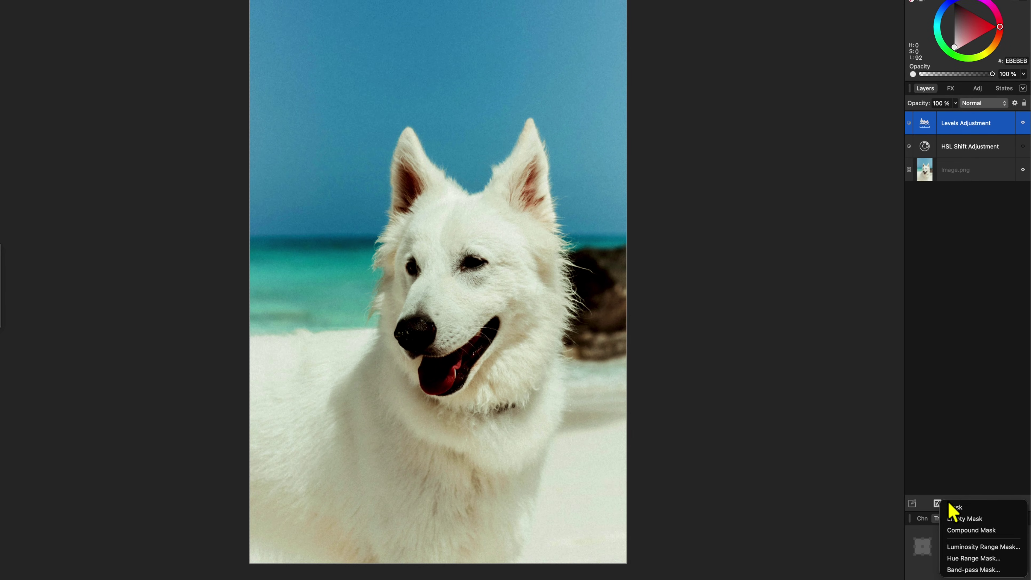
Put a live Hue Range Mask on Levels targeting 200°–236° and preview it in black and white
left_click(972, 557)
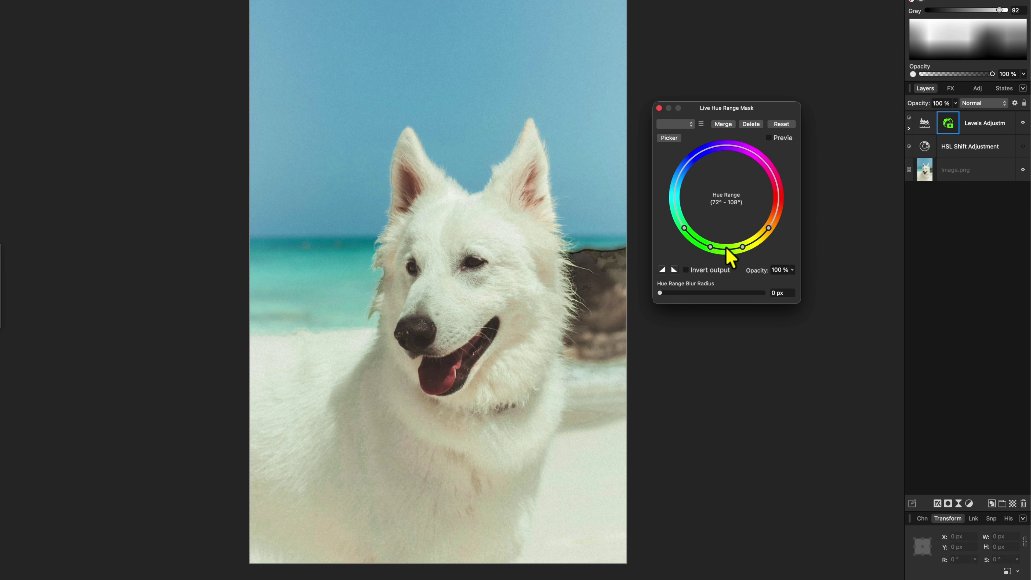
left_click_drag(728, 251, 698, 178)
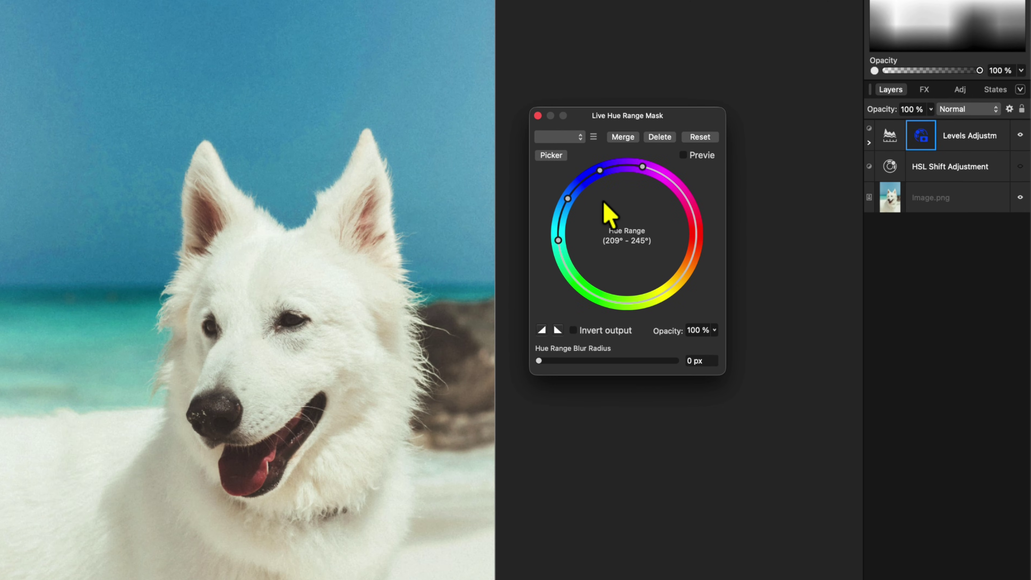
left_click_drag(601, 205, 596, 210)
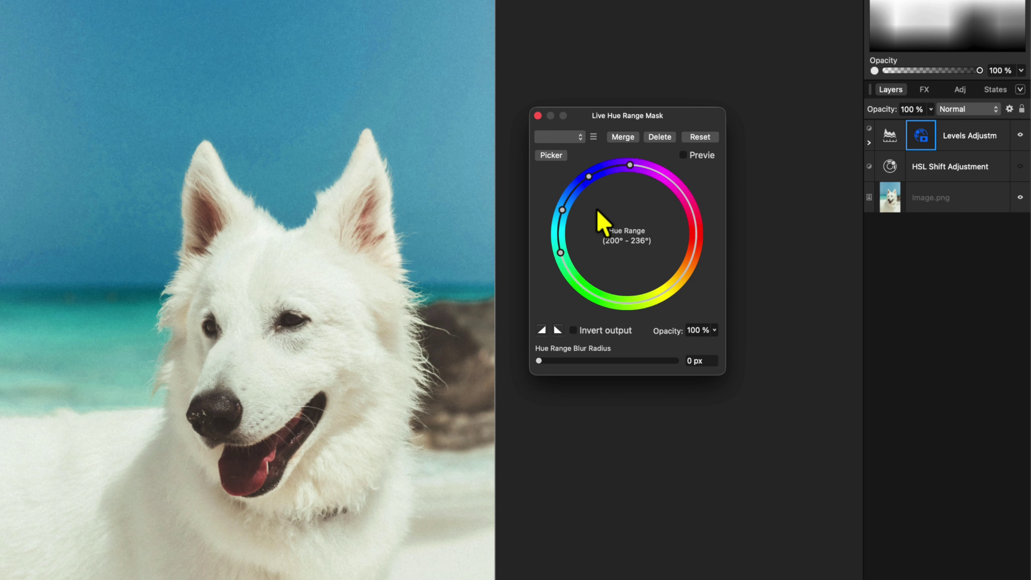
left_click(683, 155)
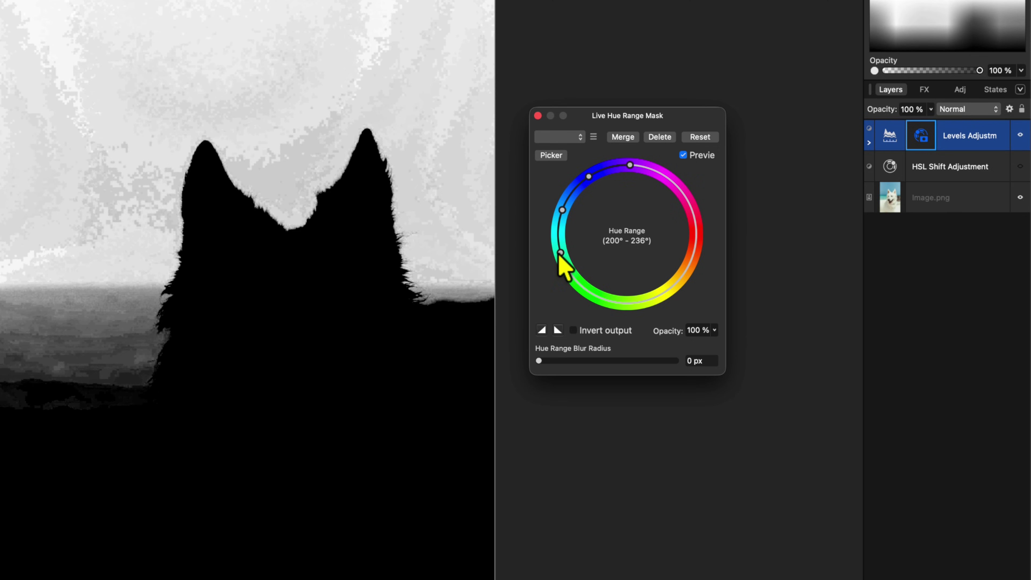
Widen the mask's hue range to 180°–247° and add a 12,6 px blur
left_click_drag(560, 253, 566, 265)
left_click_drag(562, 210, 558, 233)
left_click_drag(589, 176, 600, 171)
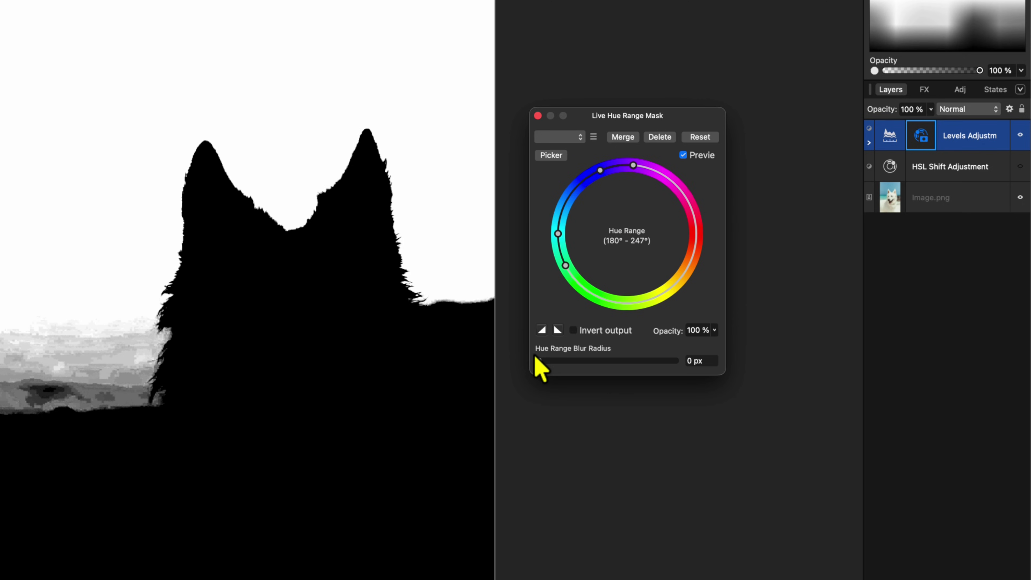
left_click_drag(539, 362, 602, 366)
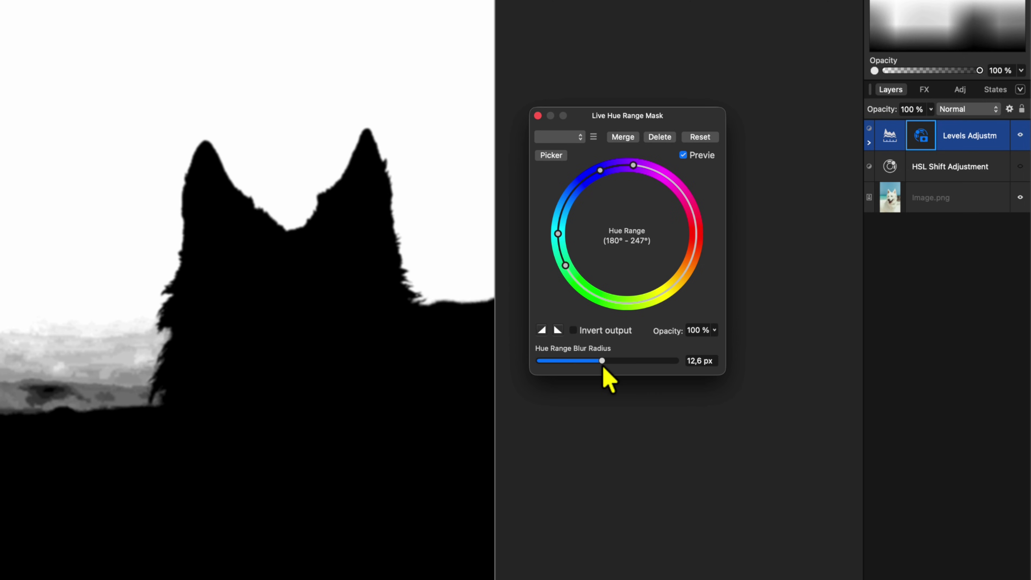
left_click_drag(657, 118, 653, 122)
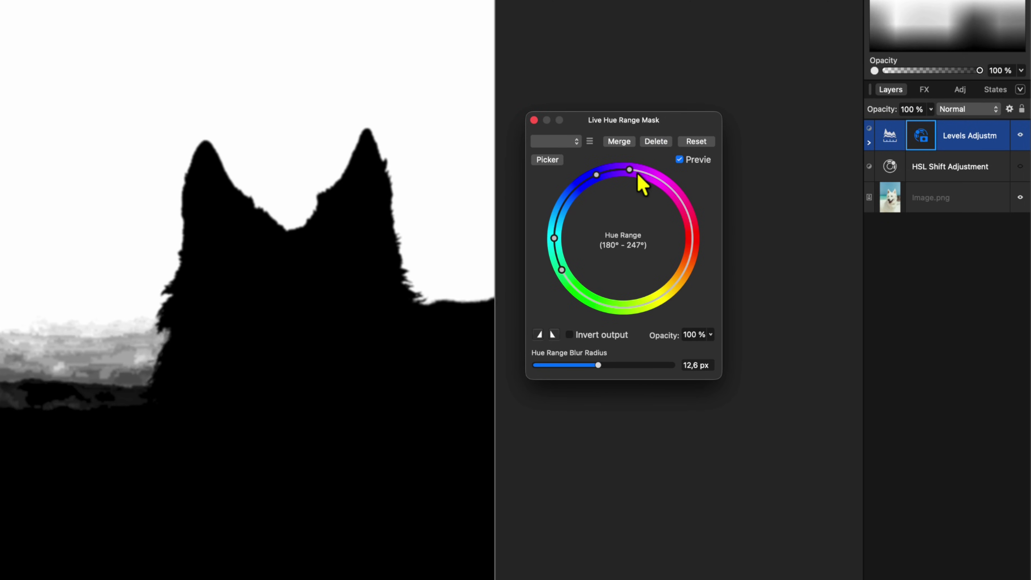
Try inverting the output, adjust both fall-off curve end points, and turn Preview off
left_click(602, 334)
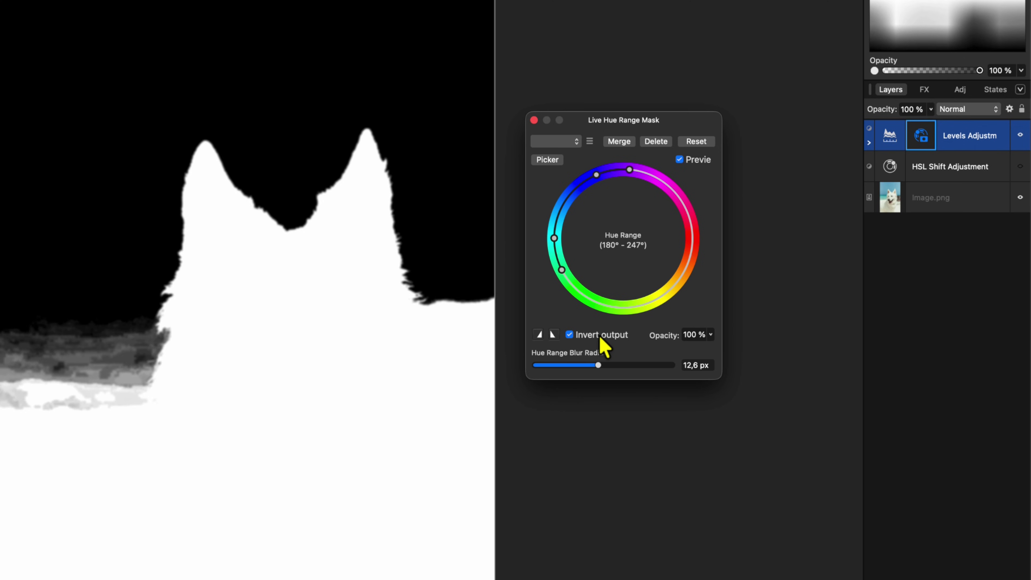
left_click(601, 338)
left_click(540, 334)
left_click_drag(540, 471, 589, 473)
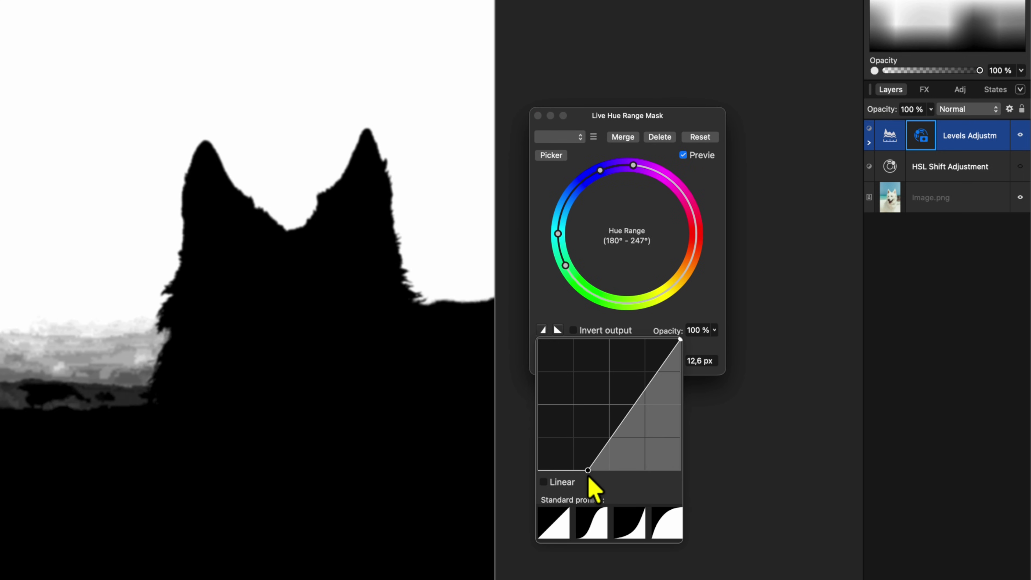
left_click(559, 330)
left_click_drag(696, 480, 643, 480)
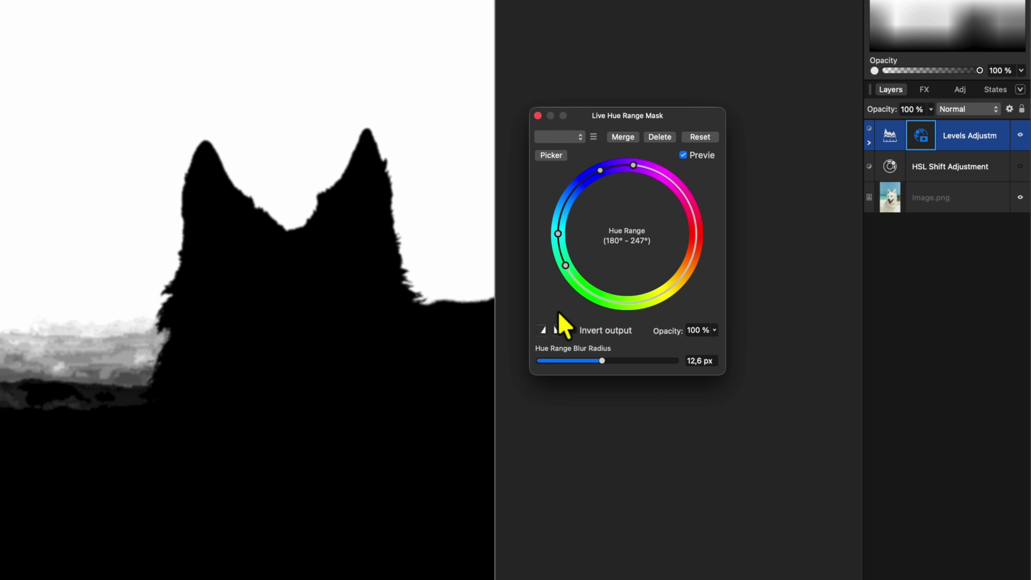
left_click(695, 156)
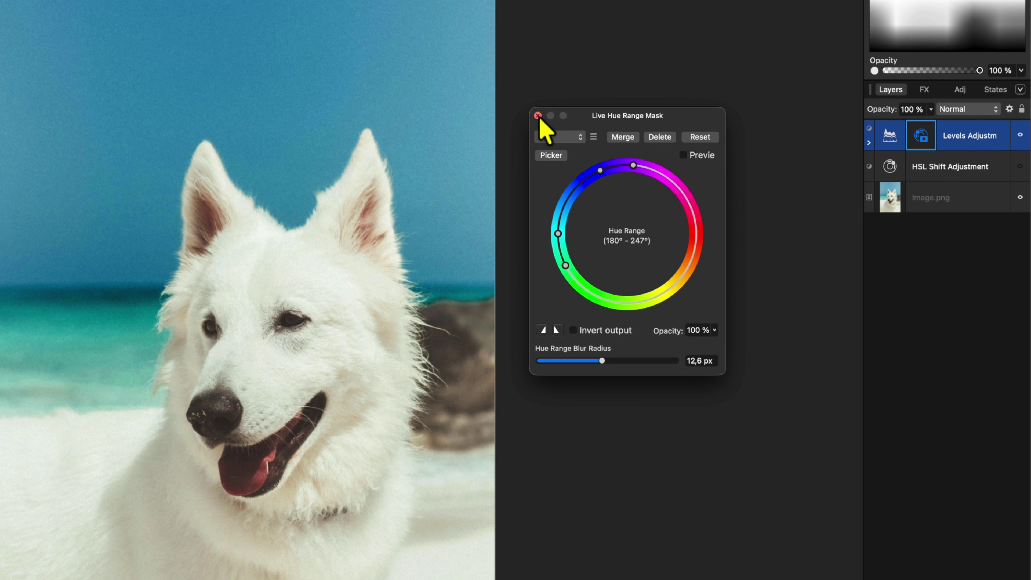
Close the mask dialog and toggle the Levels layer off and on to compare
left_click(538, 116)
left_click(1021, 136)
left_click(1020, 136)
left_click(1020, 135)
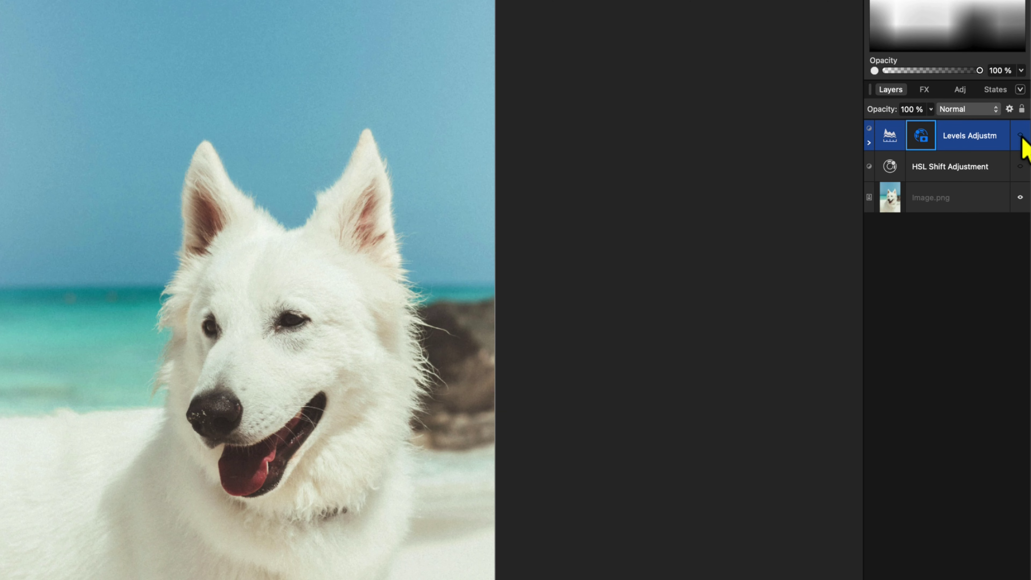
left_click(1020, 135)
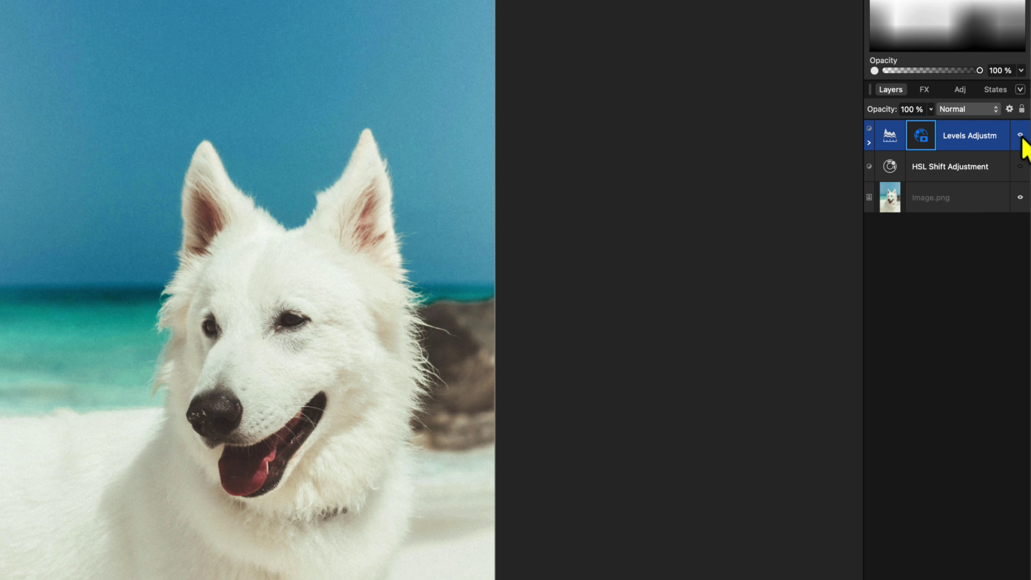
In HSL Shift, limit to the blues, widen their range, and set Hue Shift to 61°
double_click(889, 169)
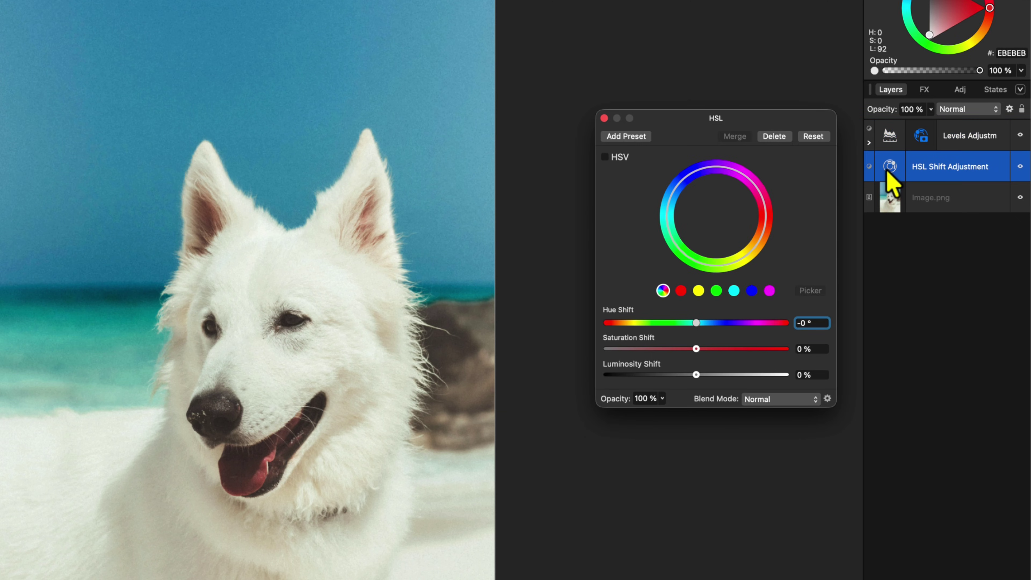
left_click(751, 291)
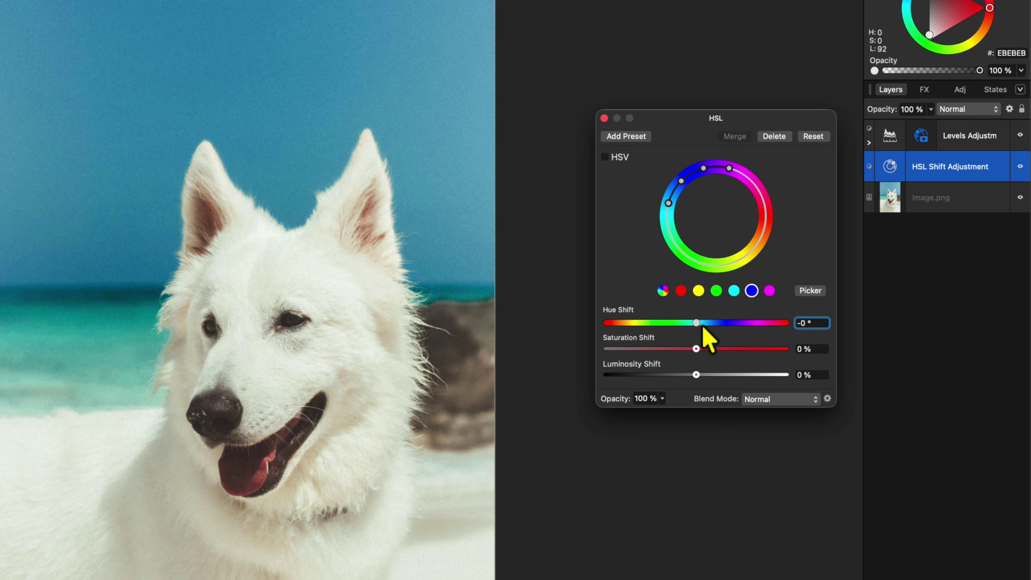
left_click_drag(696, 324, 710, 328)
key("super+z")
left_click_drag(668, 202, 677, 247)
left_click_drag(680, 182, 668, 228)
left_click_drag(696, 324, 728, 330)
left_click(1020, 137)
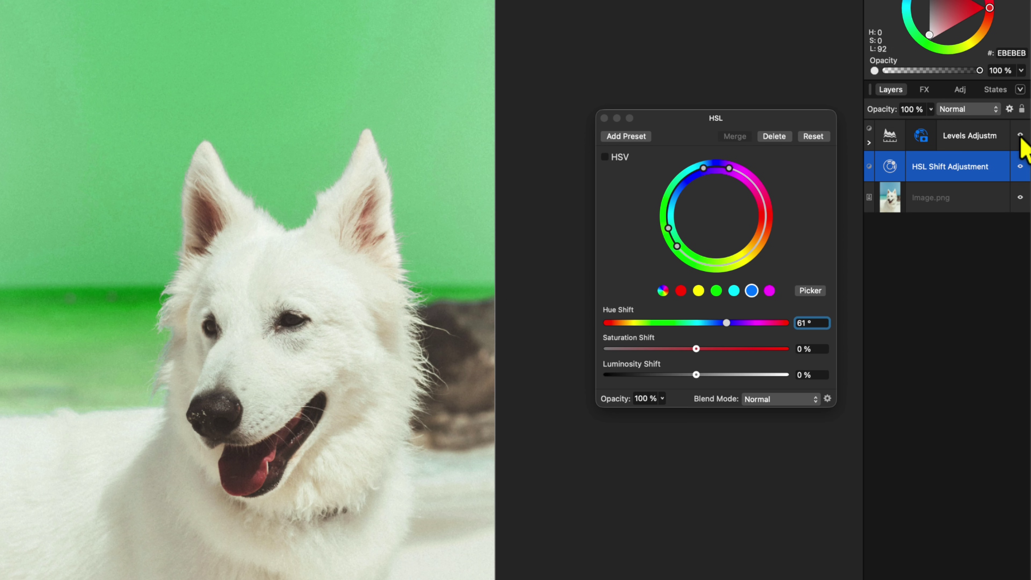
left_click(1020, 166)
left_click(1019, 167)
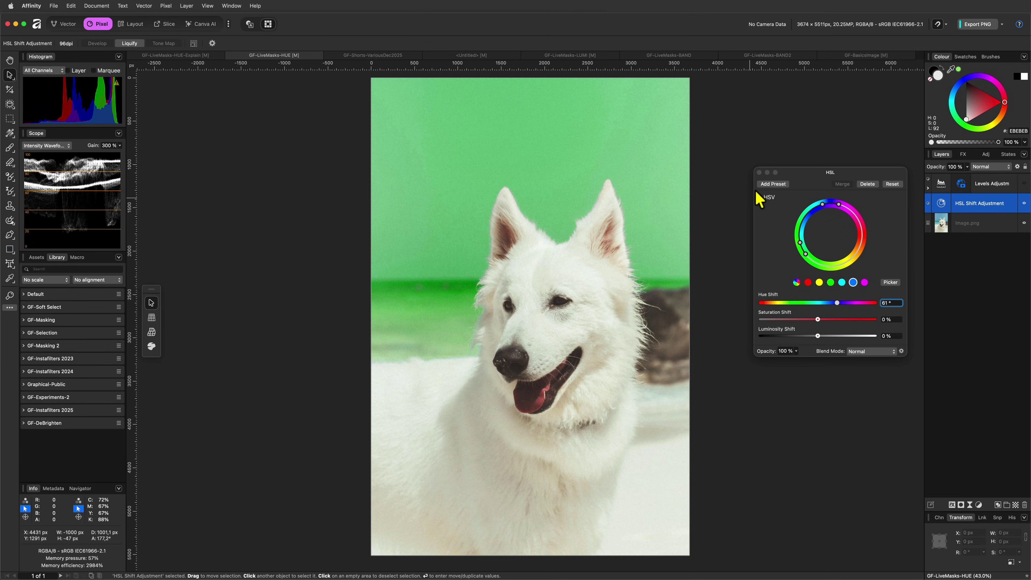
In GF-LiveMasks-HUE-Explain, reshape the Luminosity Map curve into a steep dark-to-bright ramp
key("ctrl+shift+Tab")
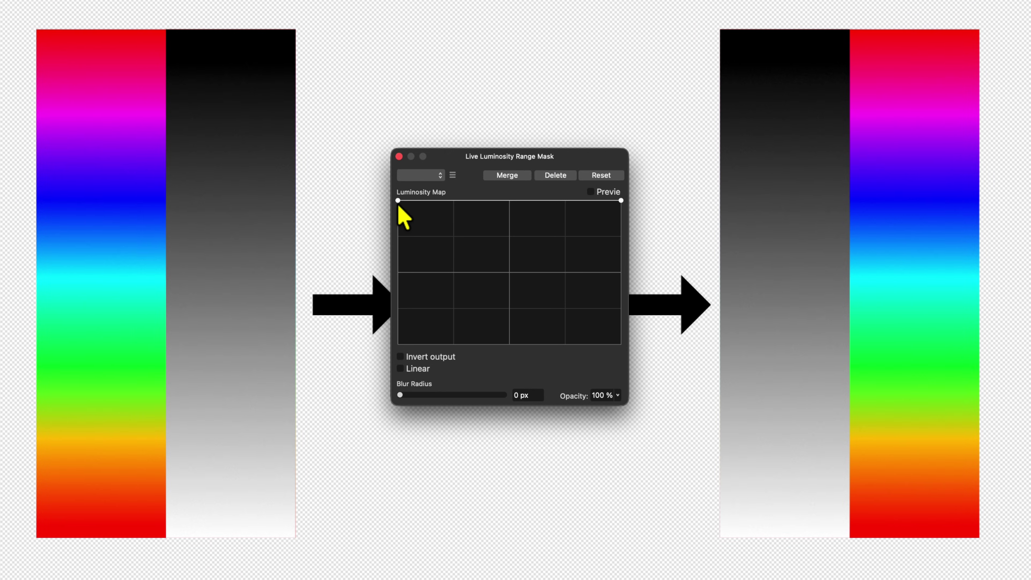
left_click_drag(398, 201, 404, 173)
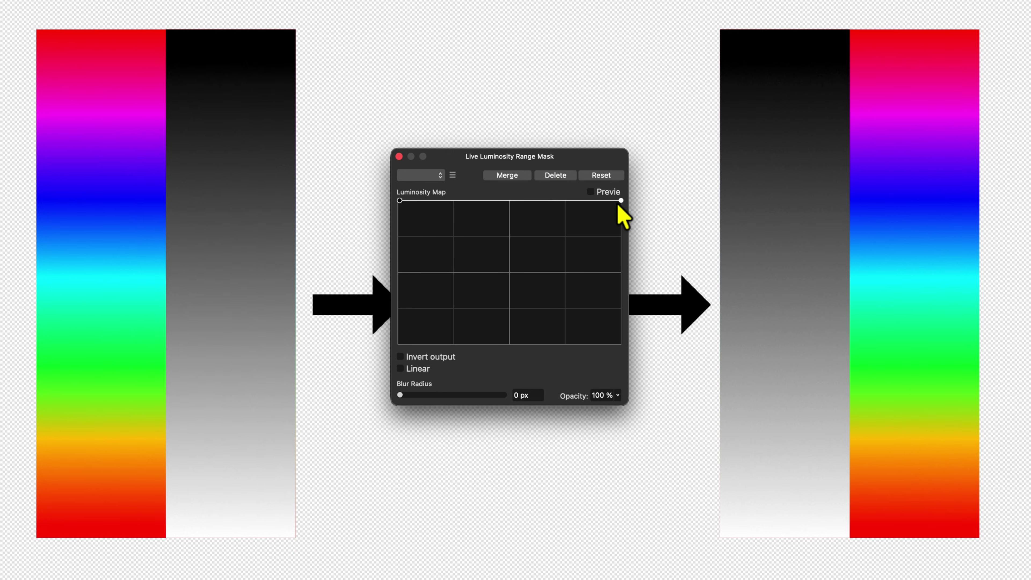
left_click_drag(618, 203, 639, 184)
left_click_drag(507, 200, 514, 333)
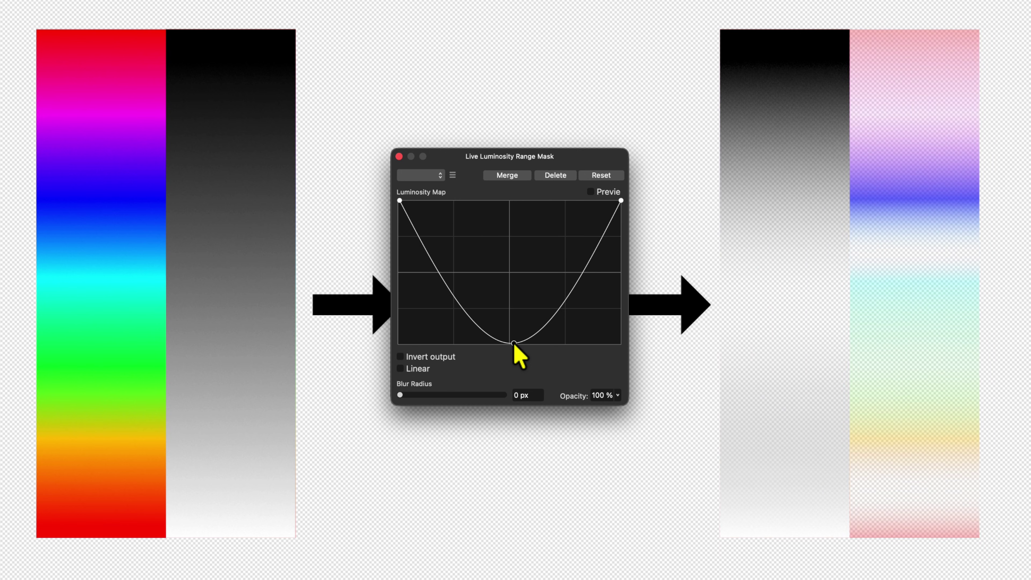
key("Delete")
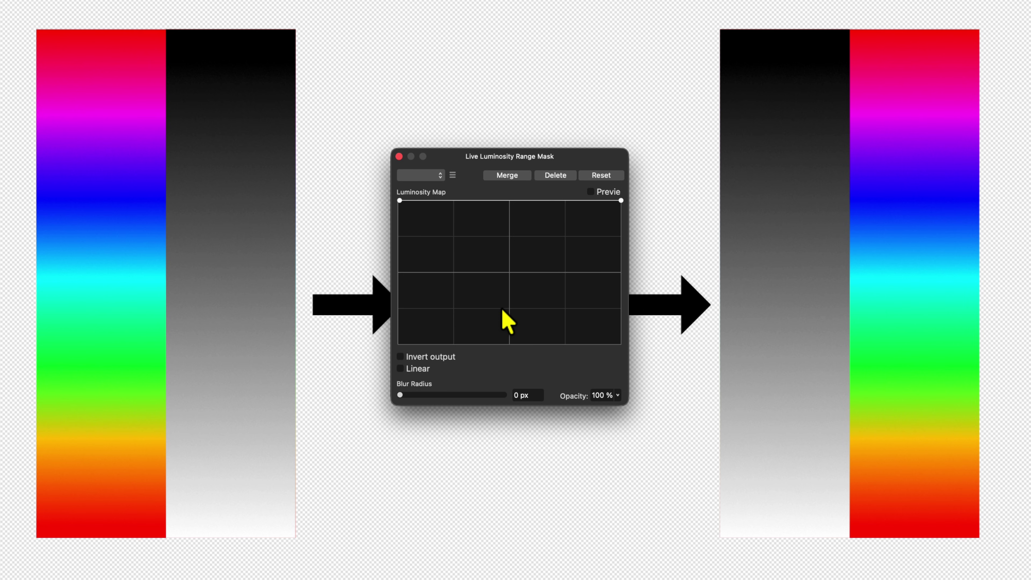
left_click_drag(401, 202, 397, 346)
left_click_drag(621, 201, 509, 201)
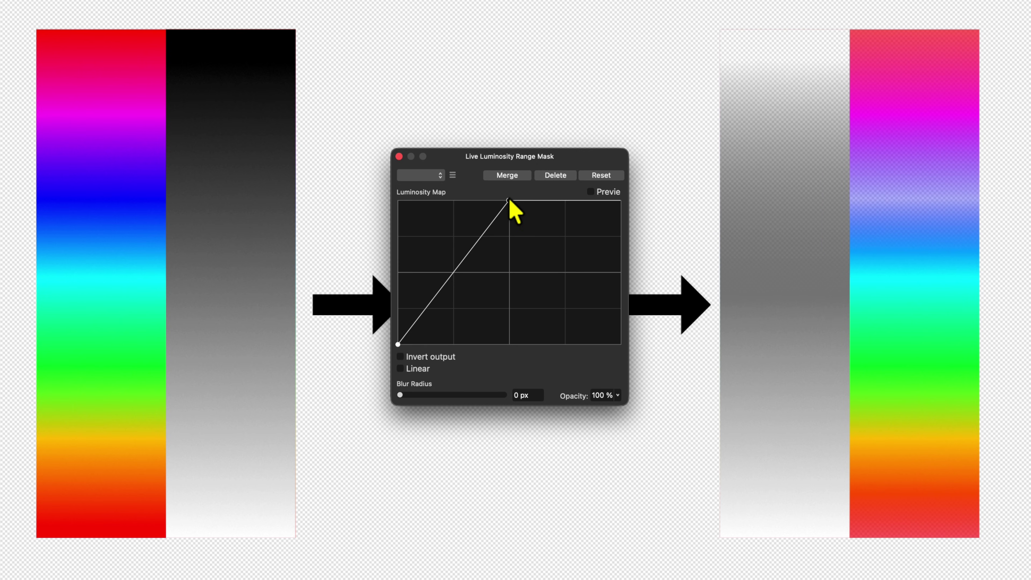
Try a 44,5 px blur, Preview and a Linear curve, then leave the output inverted
mouse_move(399, 395)
left_mouse_down()
mouse_move(485, 394)
mouse_move(399, 394)
left_mouse_up()
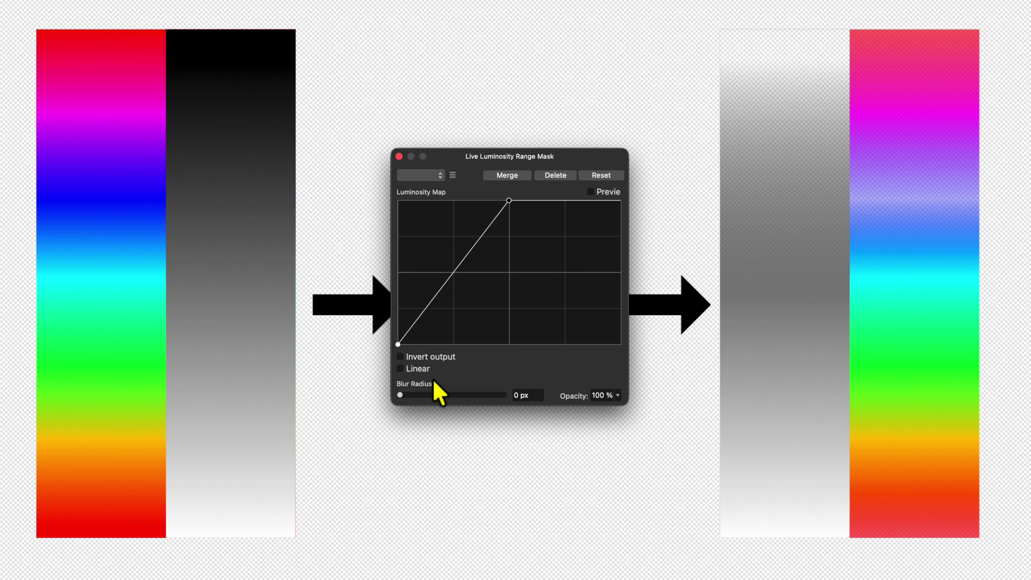
left_click(401, 358)
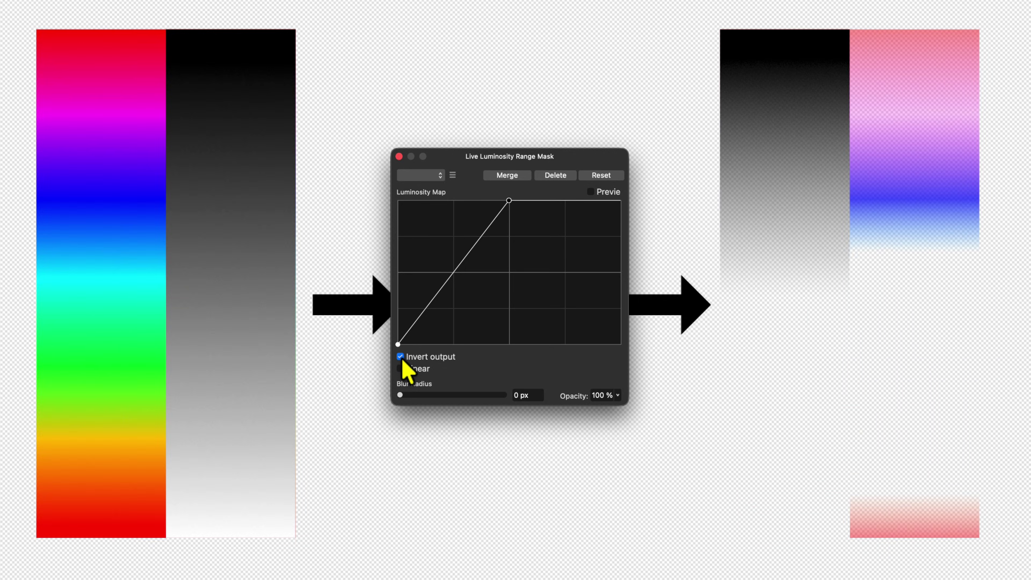
left_click(401, 357)
left_click(591, 191)
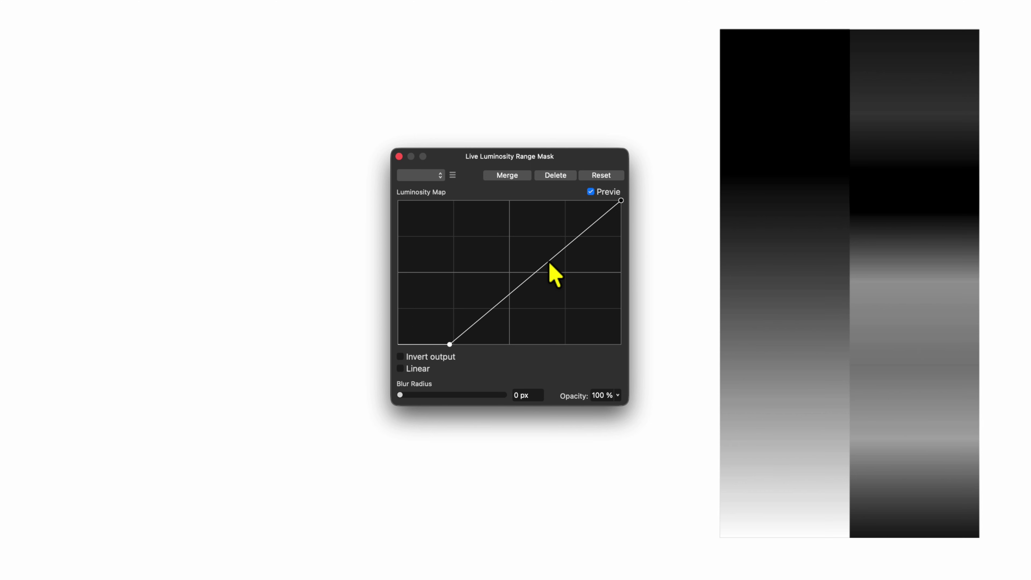
left_click_drag(549, 263, 555, 291)
left_click(420, 369)
left_click(422, 369)
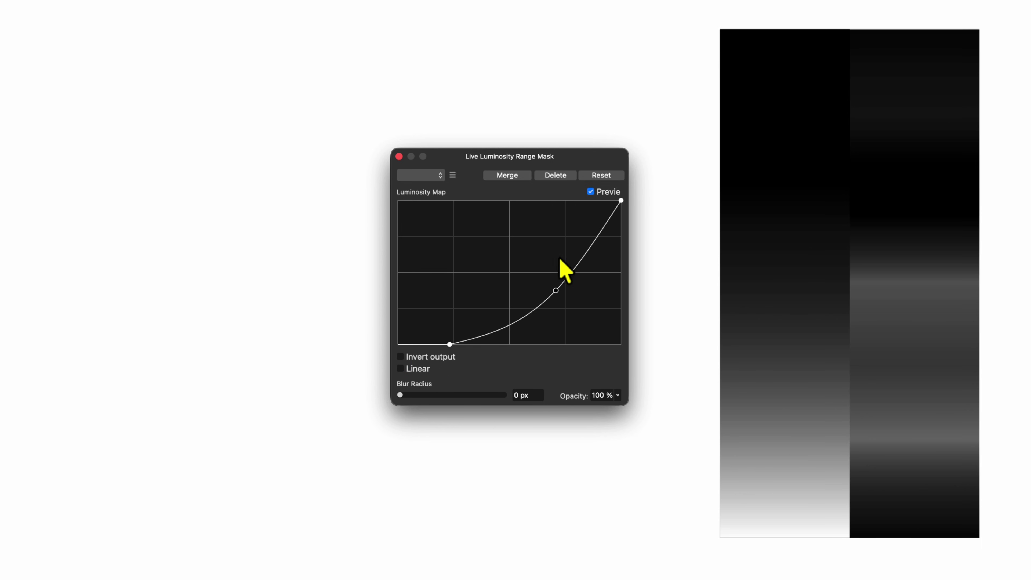
left_click(600, 193)
left_click(413, 357)
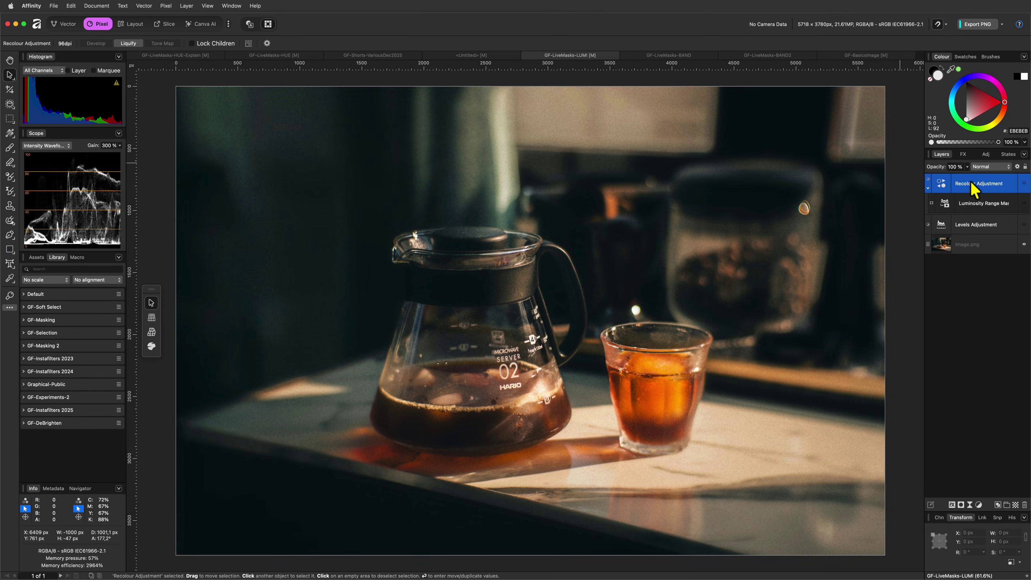
Switch the Recolour adjustment on at about 33,4° orange, then open the Luminosity Range Mask settings
double_click(936, 190)
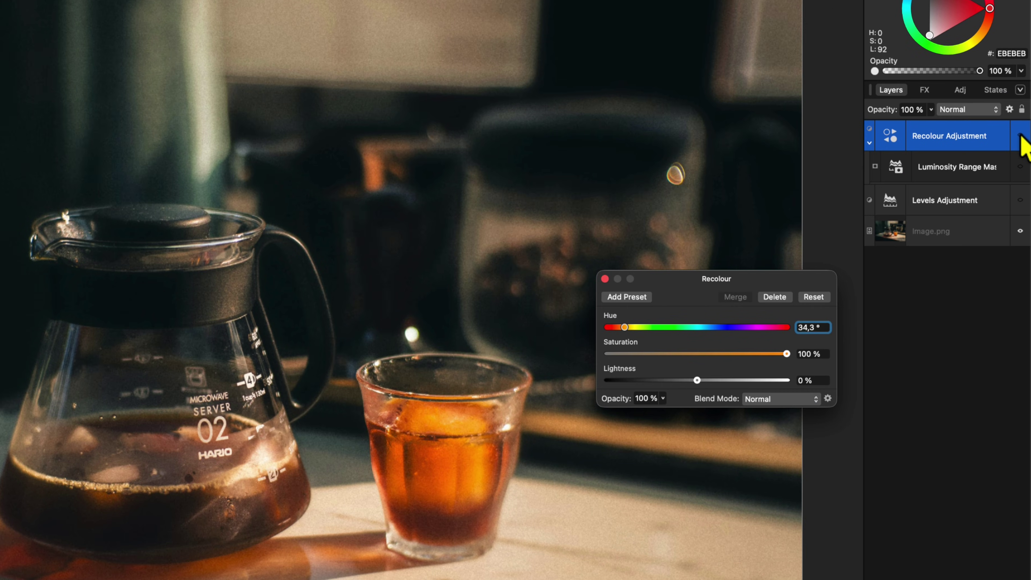
left_click(1023, 183)
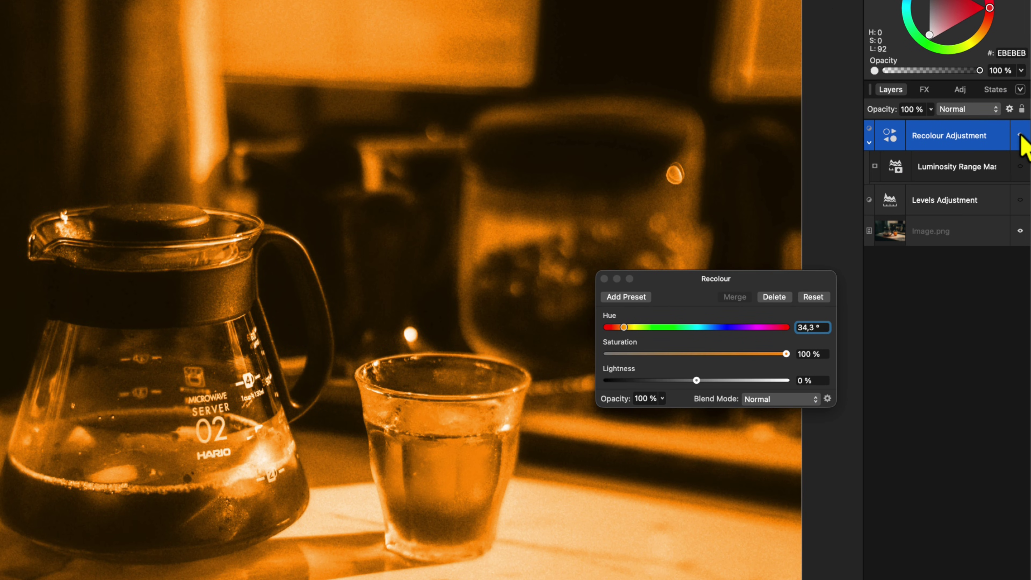
left_click_drag(624, 327, 622, 328)
left_click(603, 278)
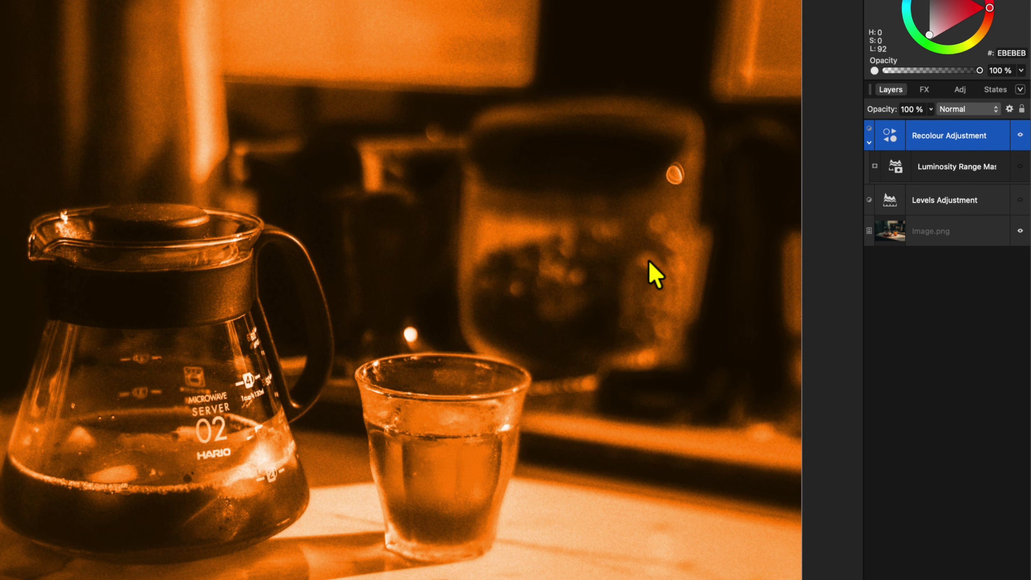
double_click(895, 173)
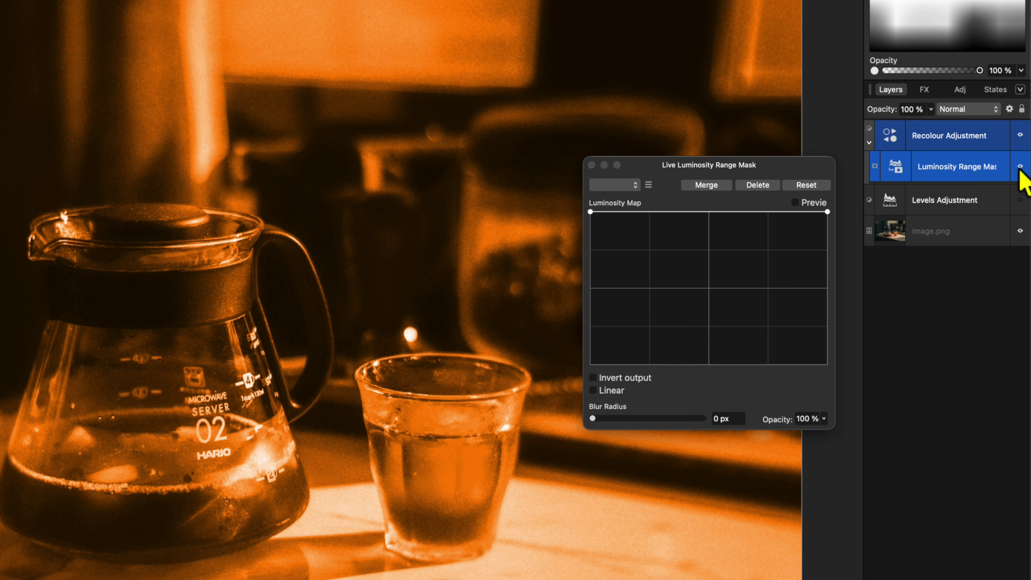
Drag the luminosity map end points so the orange recolour affects only brighter tones
left_click_drag(591, 212, 645, 383)
left_click_drag(827, 212, 773, 212)
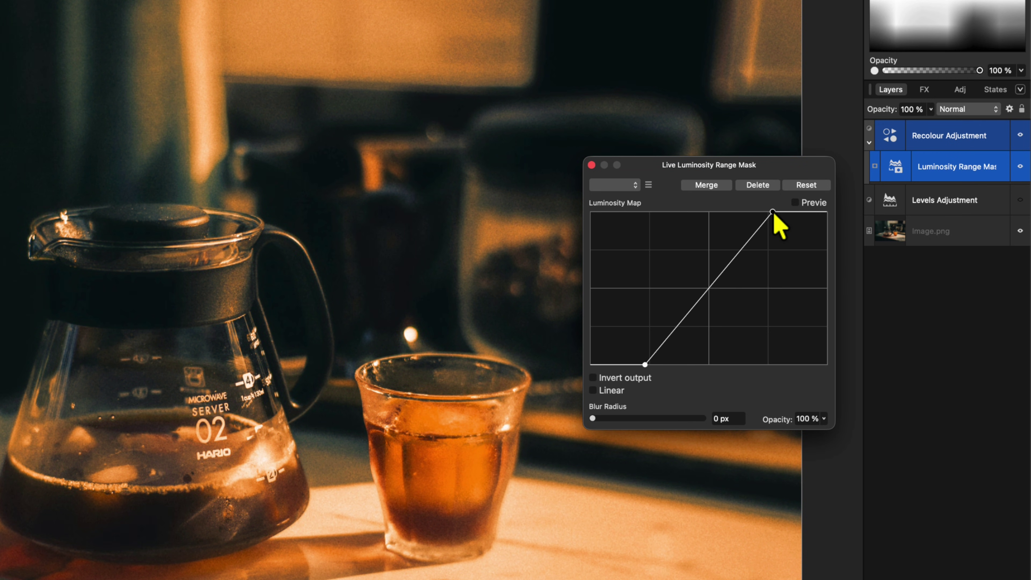
left_click(592, 164)
Set the Levels adjustment to Black Level 8% and Output White 81%
left_click(1020, 199)
mouse_move(607, 273)
left_mouse_down()
mouse_move(633, 273)
mouse_move(624, 272)
left_mouse_up()
left_click_drag(826, 377, 804, 377)
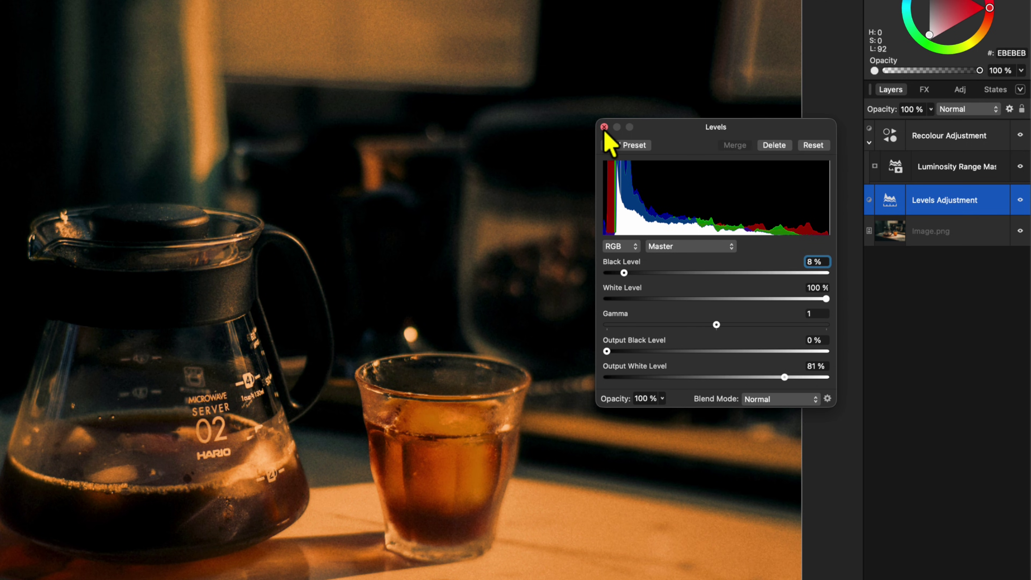
left_click(604, 127)
Reopen the luminosity mask settings, toggle Levels repeatedly to compare, then close the mask settings
double_click(894, 166)
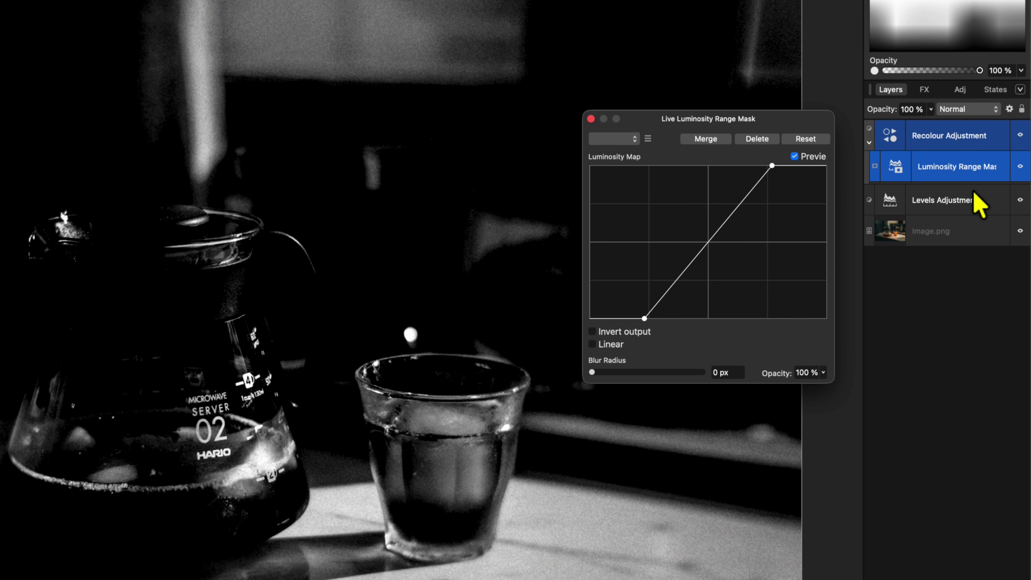
left_click(1019, 200)
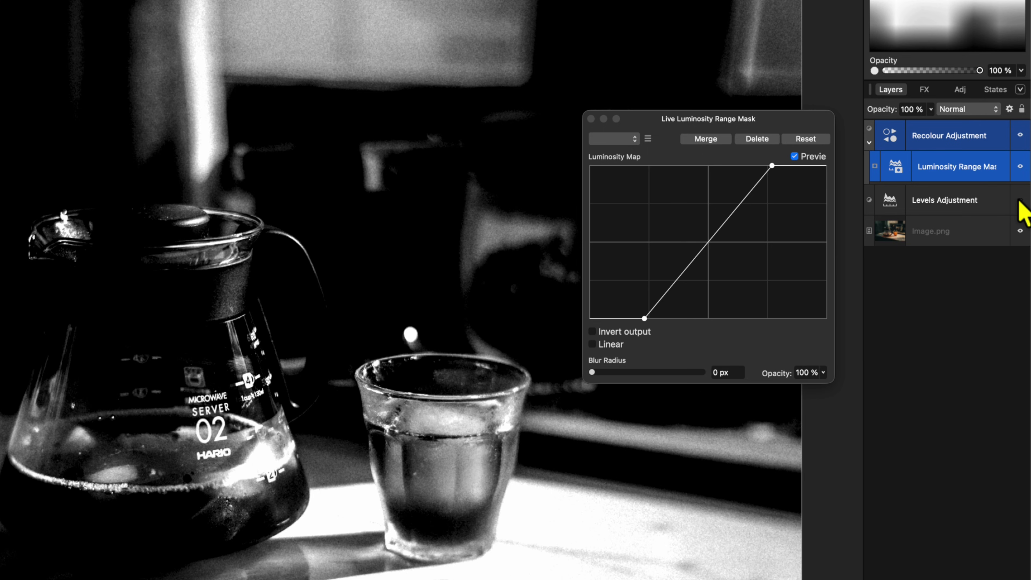
left_click(1019, 201)
left_click(1019, 200)
left_click(1020, 201)
left_click(1019, 201)
left_click(1019, 200)
left_click(1019, 201)
left_click(1019, 200)
left_click(1019, 201)
left_click(591, 118)
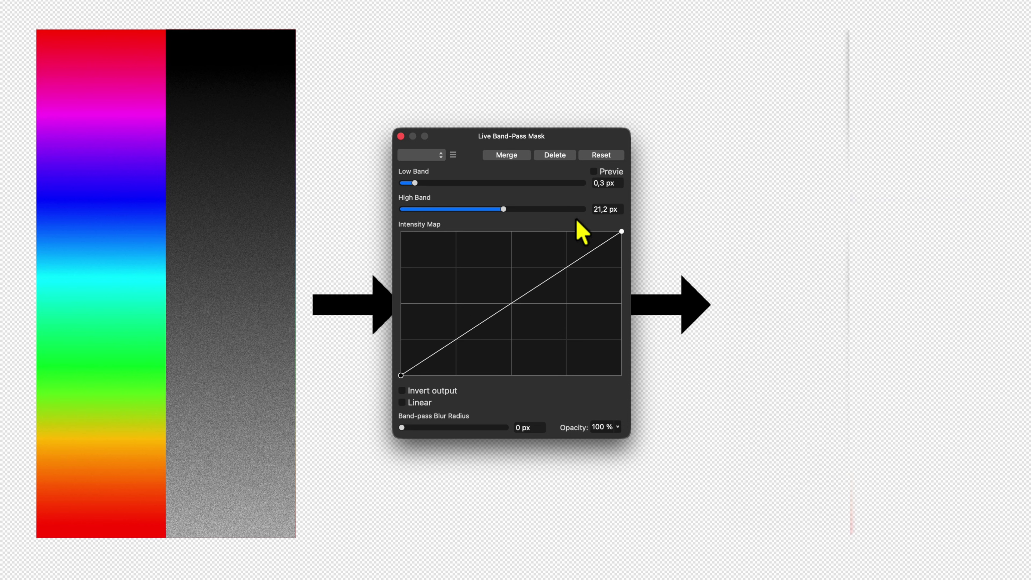
Make the band-pass intensity map steeper with a raised low end, and preview the mask
mouse_move(619, 234)
left_mouse_down()
mouse_move(467, 230)
mouse_move(636, 234)
left_mouse_up()
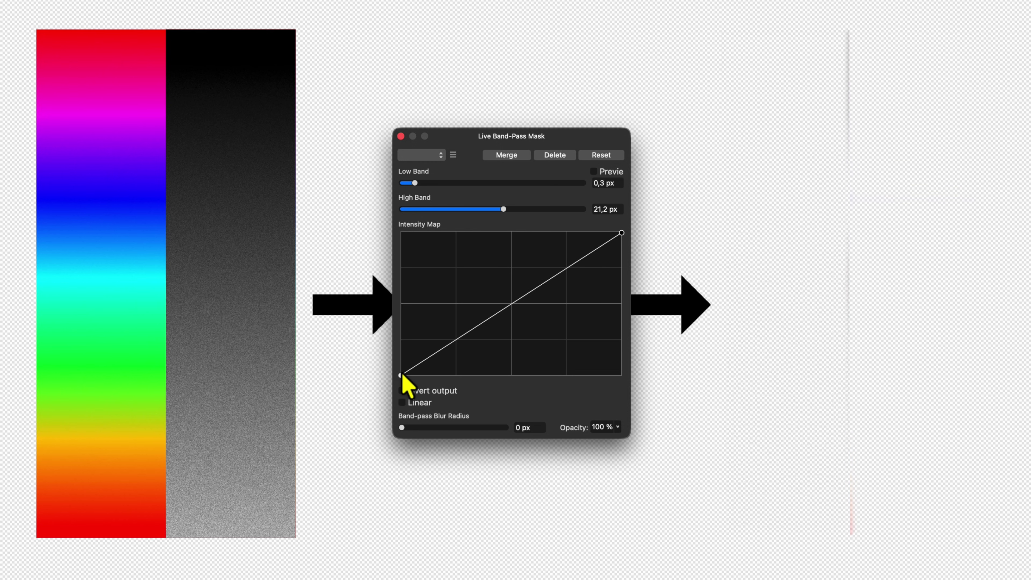
left_click_drag(401, 375, 397, 411)
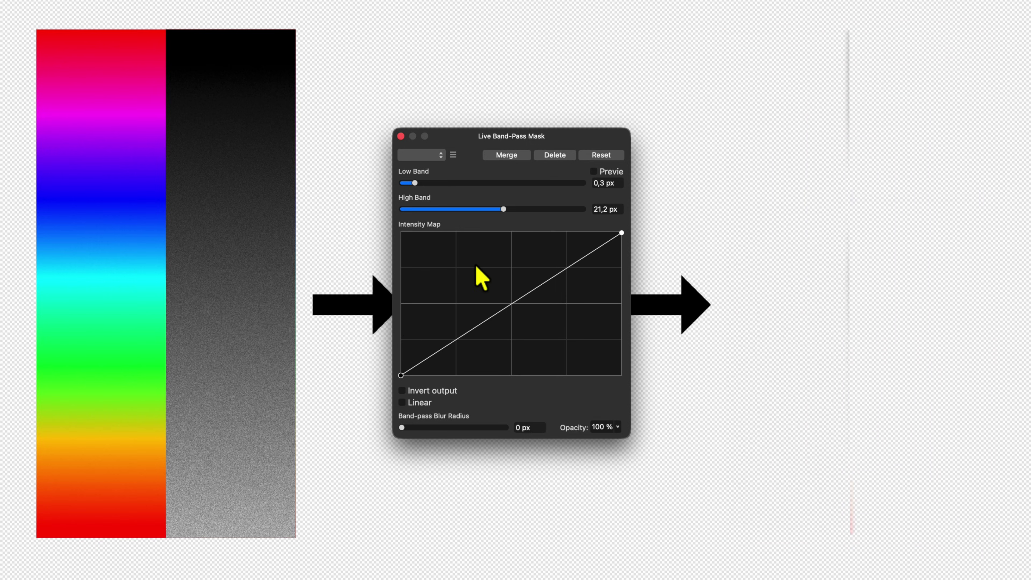
left_click(594, 172)
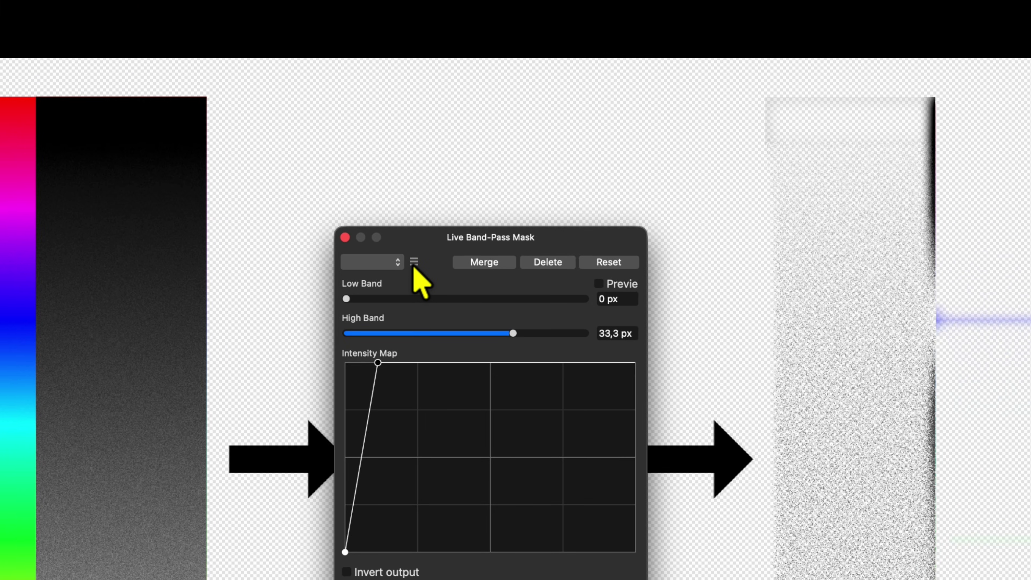
Open the mask preset options, start a new preset, then cancel it
left_click(413, 262)
left_click(432, 286)
left_click(402, 225)
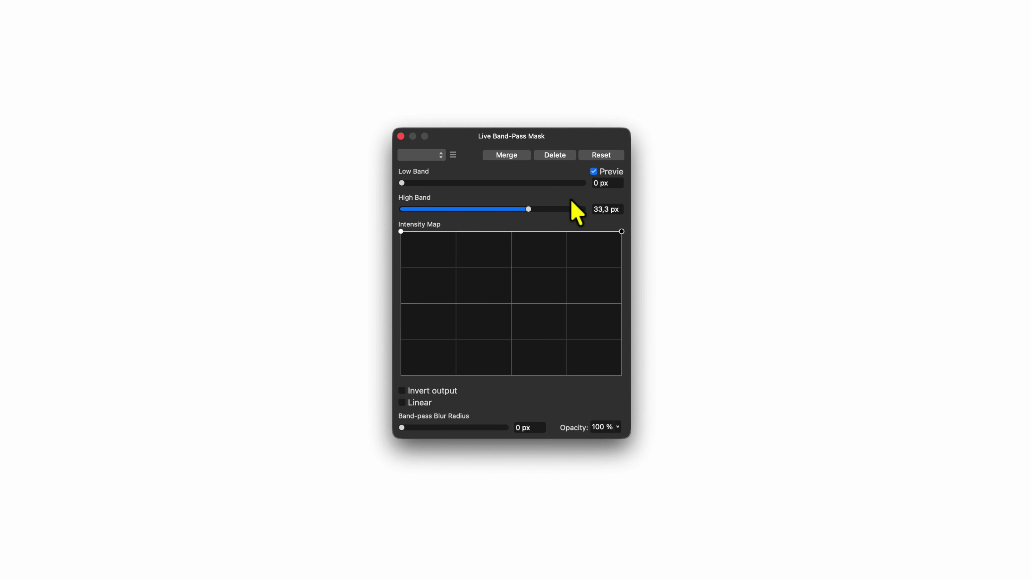
Turn off the mask preview, reset the intensity map to a diagonal, then make it steep
left_click(594, 172)
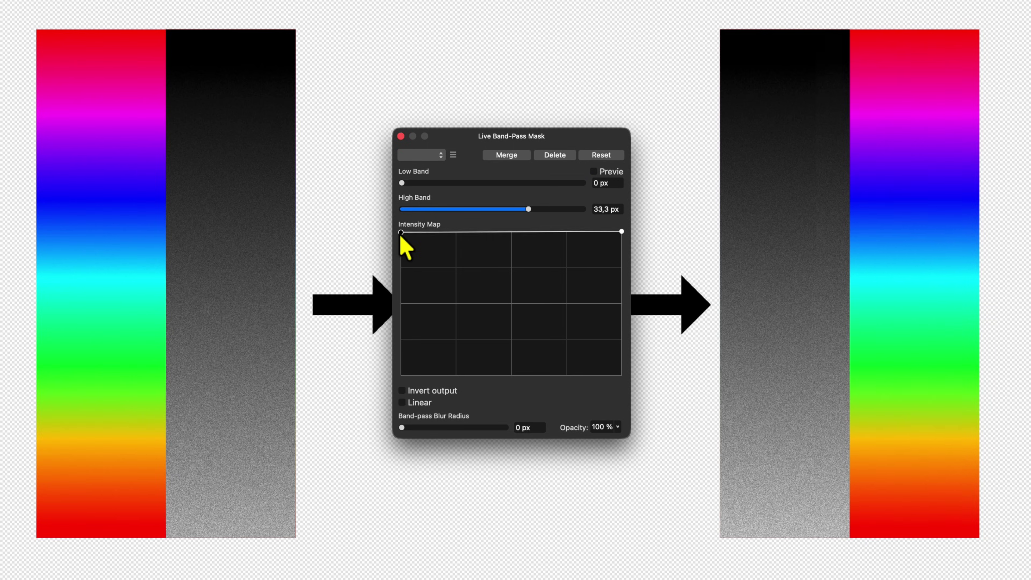
left_click_drag(401, 234, 373, 433)
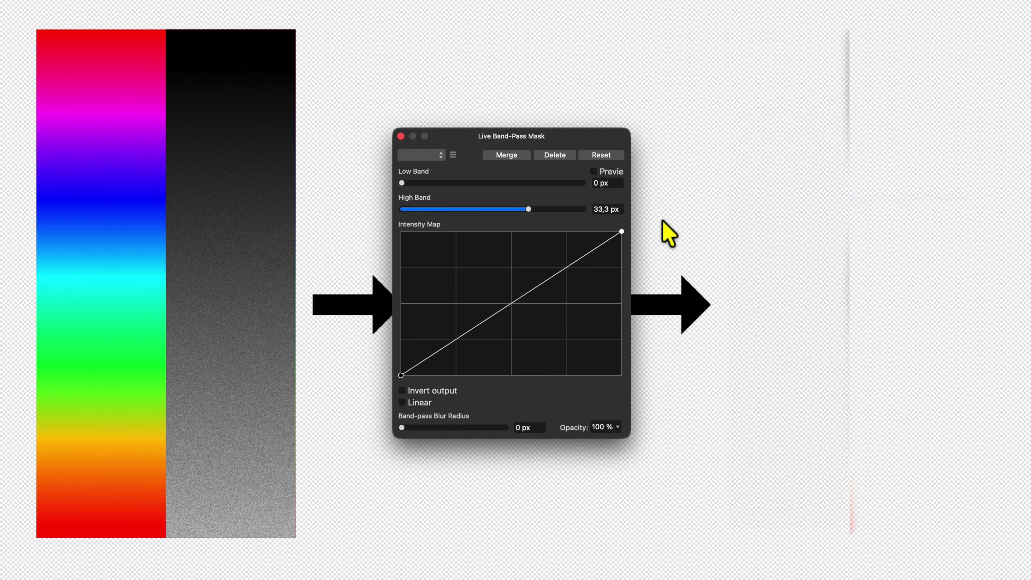
left_click_drag(621, 232, 442, 222)
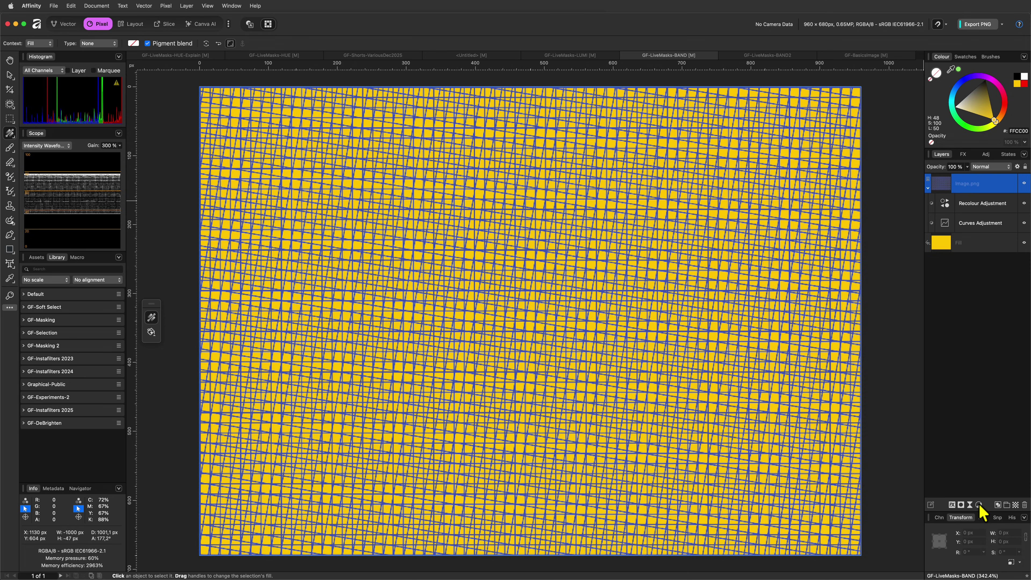
Add a Recolour adjustment on top with a Band-pass Mask attached, then close the mask settings
left_click(979, 505)
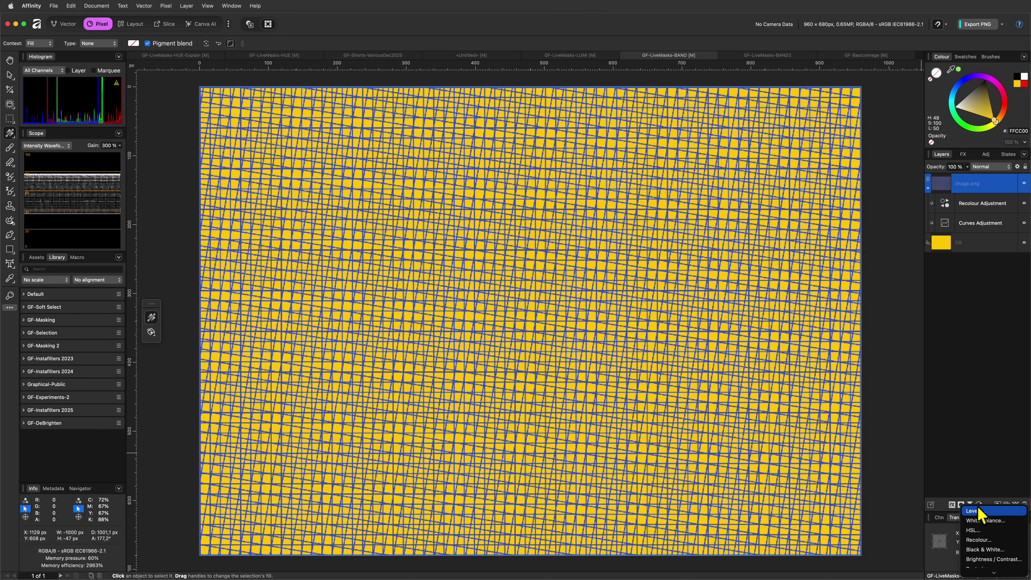
left_click(985, 542)
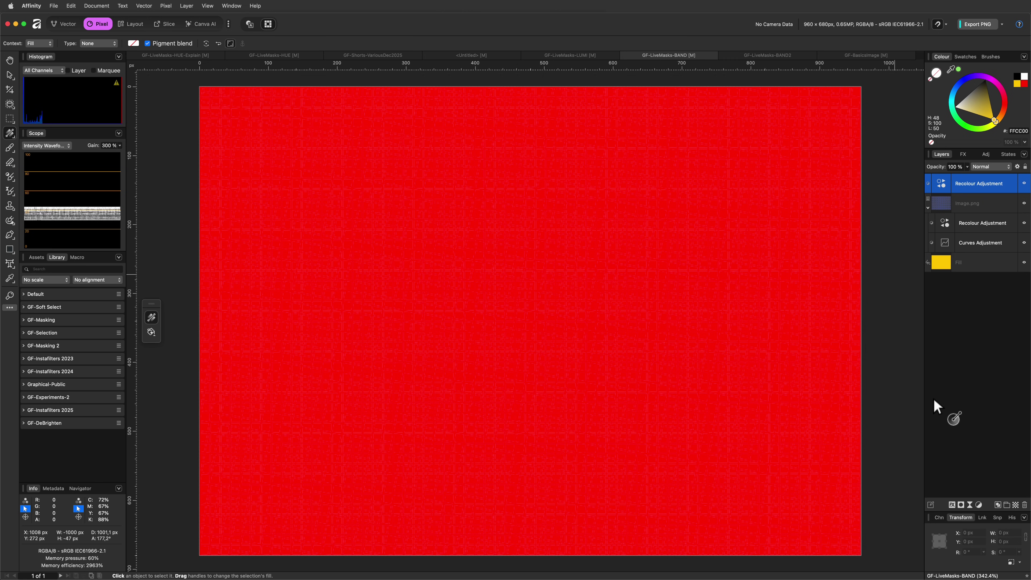
left_click(962, 506)
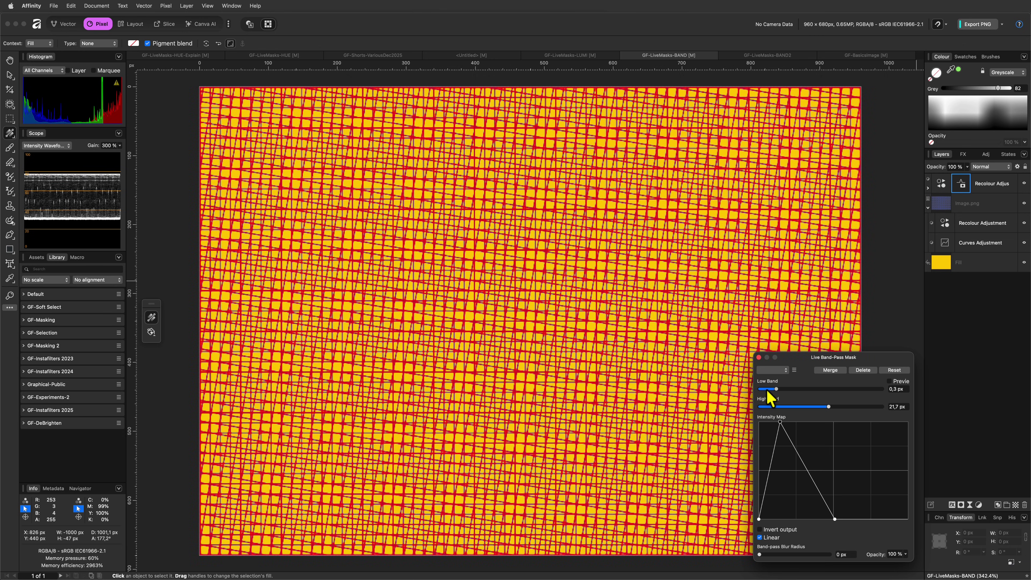
left_click(758, 357)
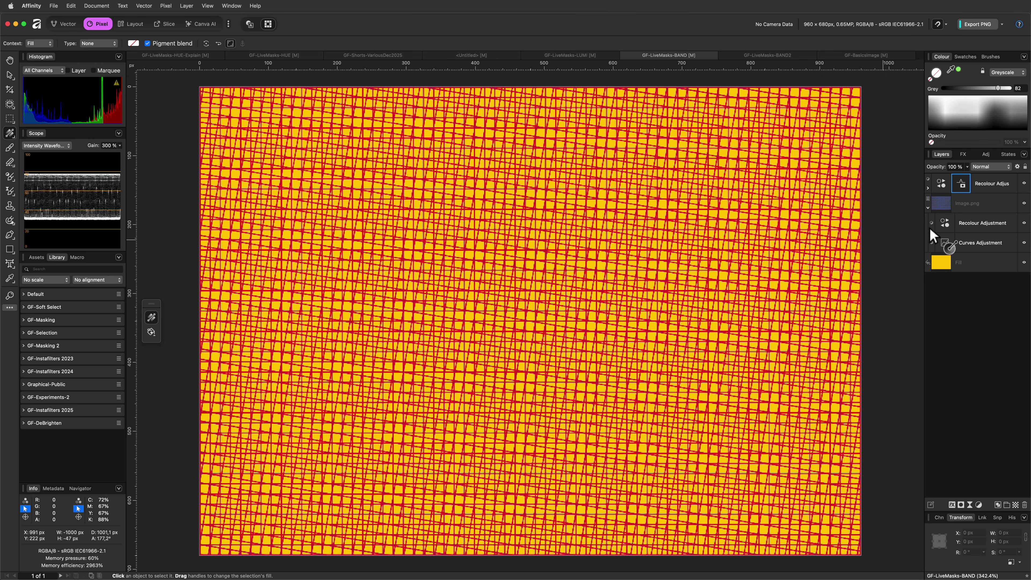
Expand the Recolour layer and hide then show its band-pass mask to compare
left_click(928, 188)
left_click(1023, 203)
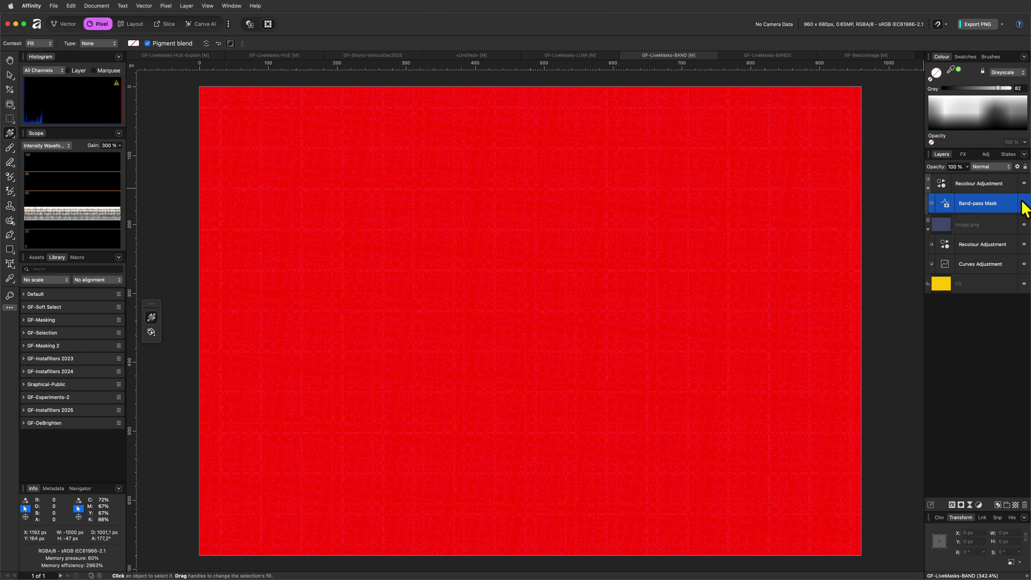
left_click(1023, 203)
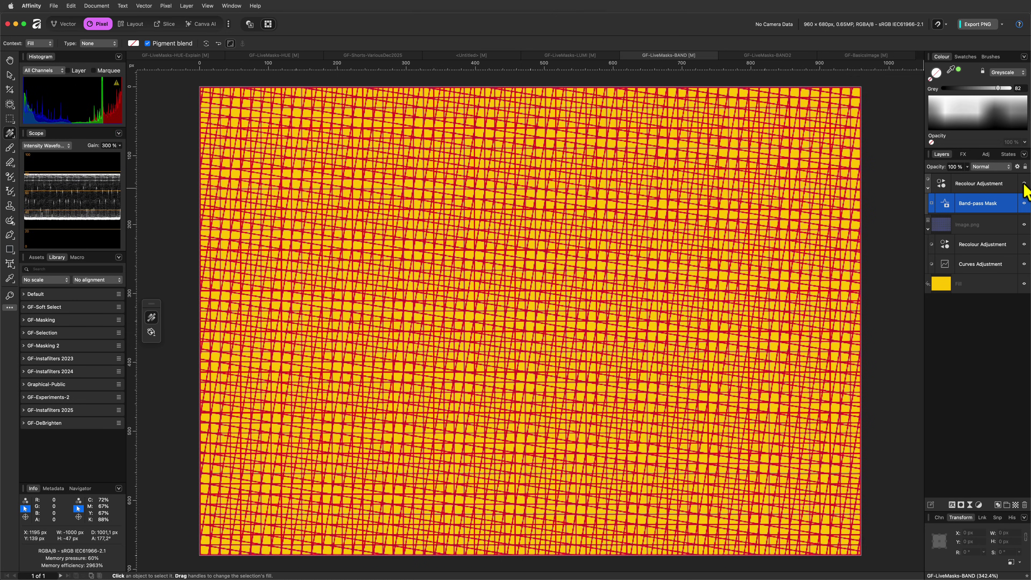
Bring up the GF-BasicsImage document with the CLIPPING portrait
key("v")
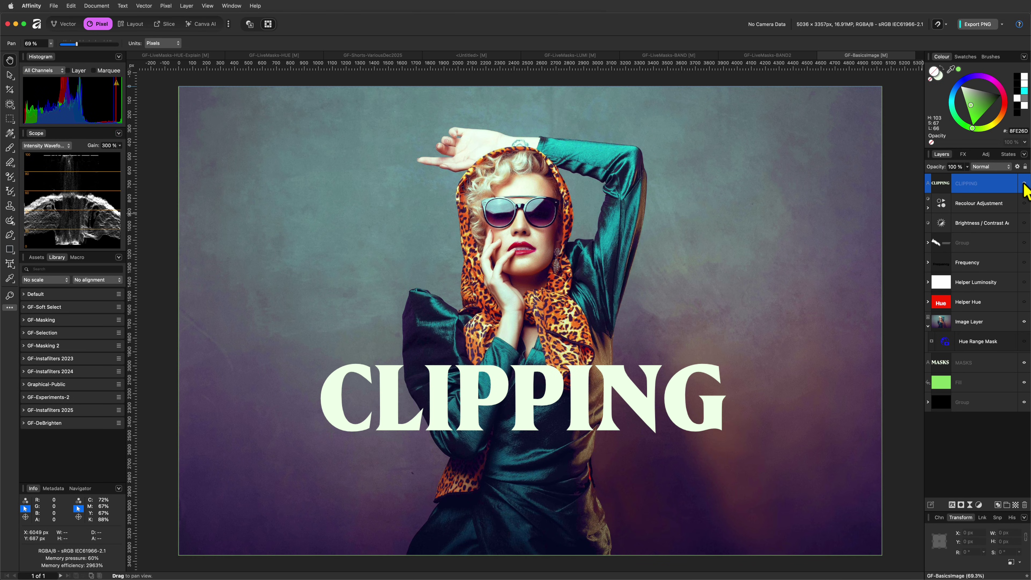